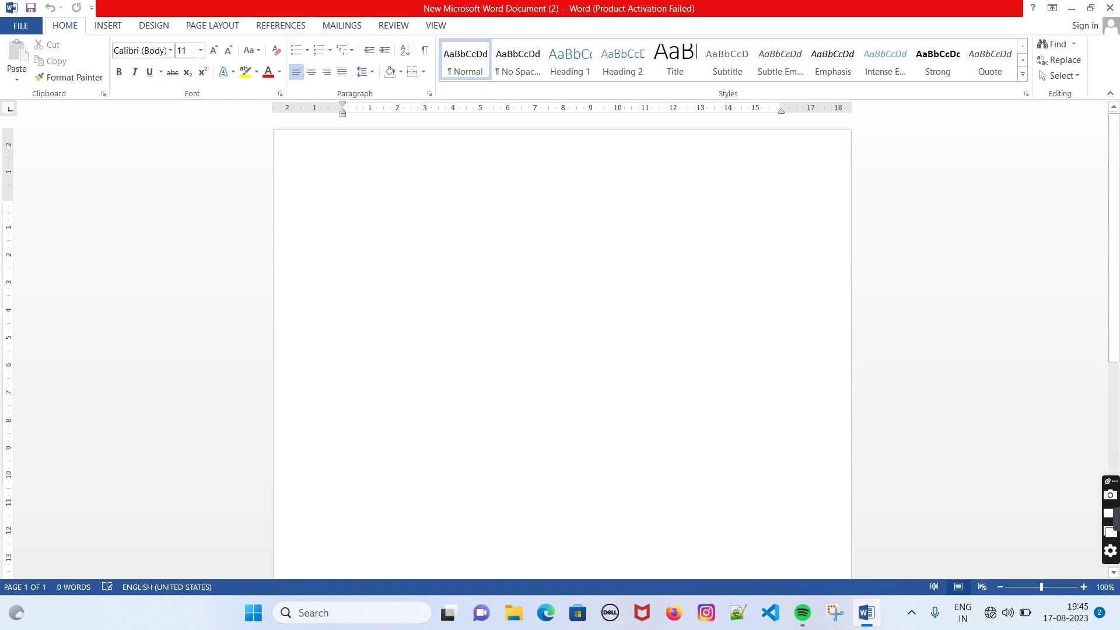
- Generate five sample paragraphs with =rand() and break the first one after 'Video provides'
{"action": "type", "text": "=ra"}
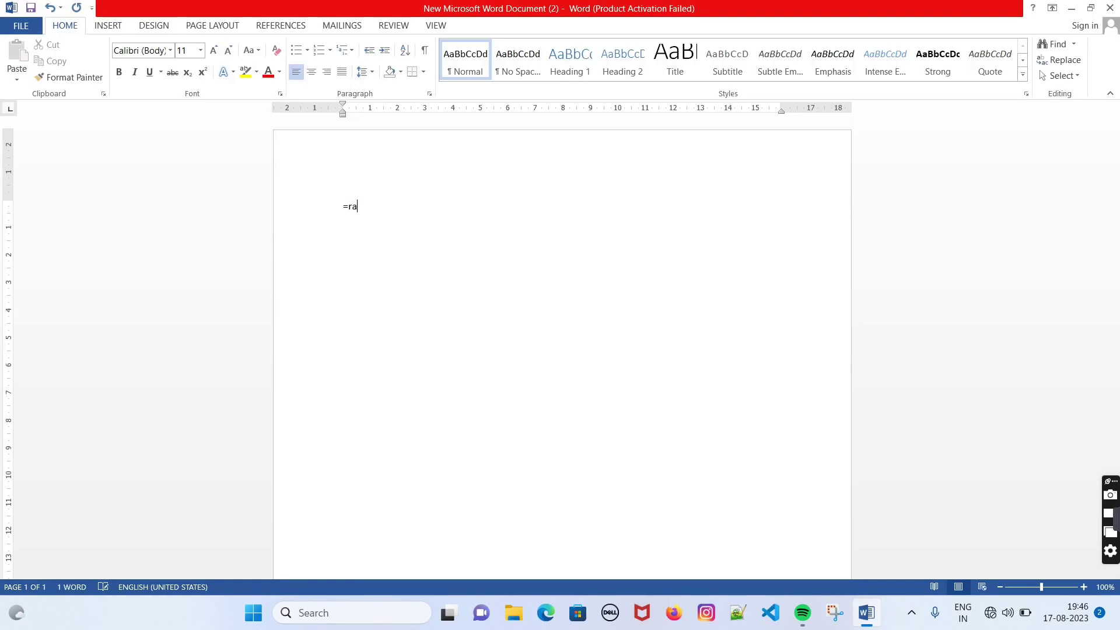
{"action": "type", "text": "nd"}
{"action": "type", "text": "()"}
{"action": "key", "text": "Return"}
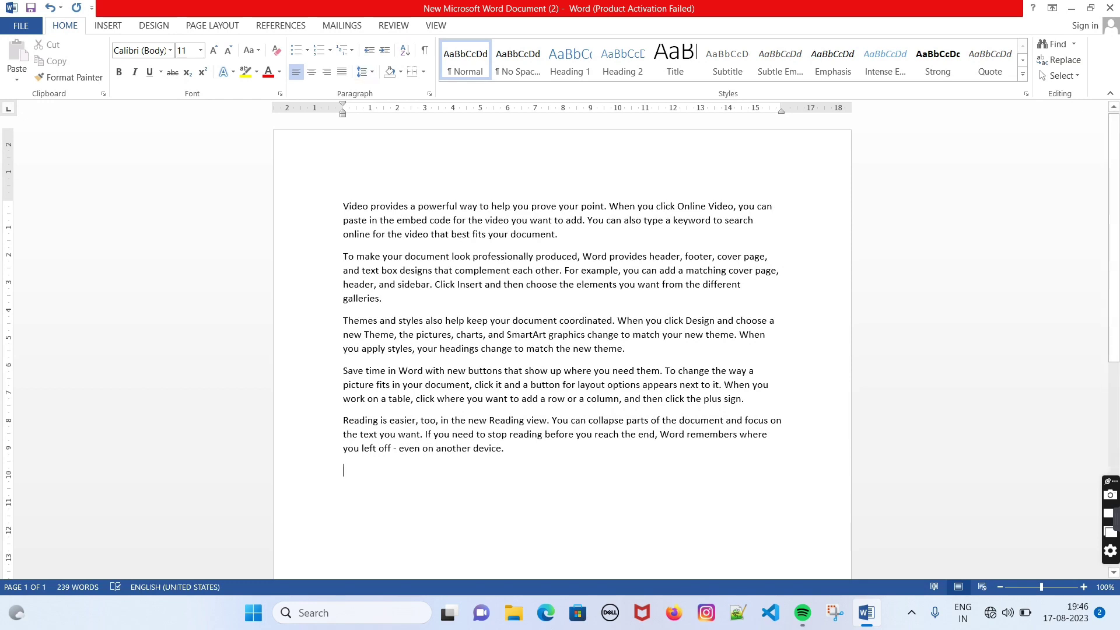
{"action": "left_click", "coordinate": [410, 206]}
{"action": "key", "text": "Return"}
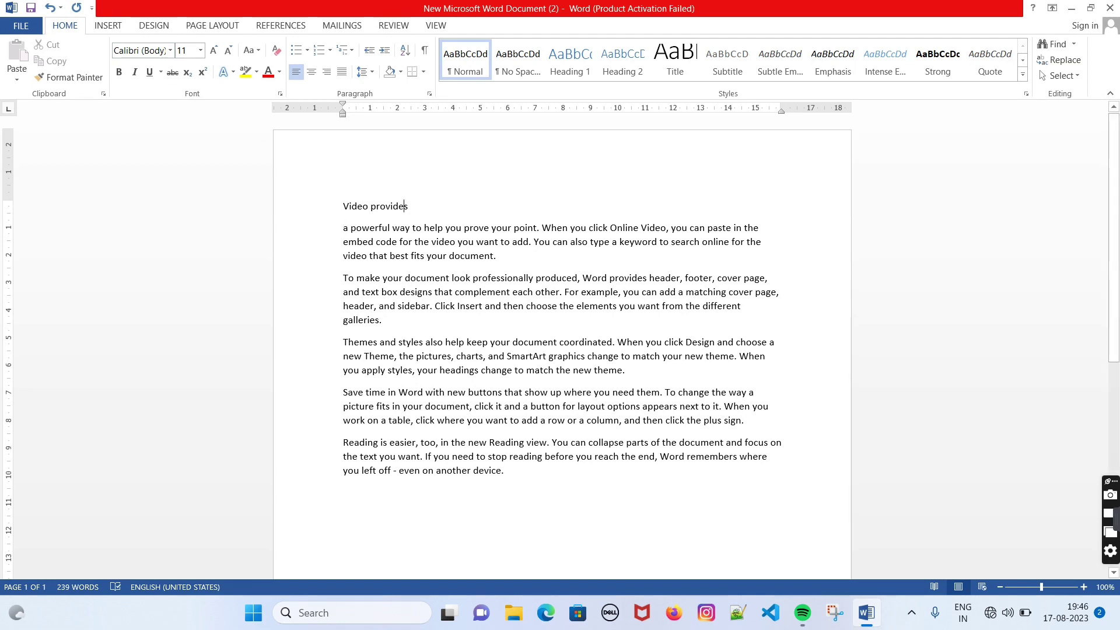
- Grow the 'Video provides' line to 22 pt and set it in Arial Black
{"action": "triple_click", "coordinate": [407, 205]}
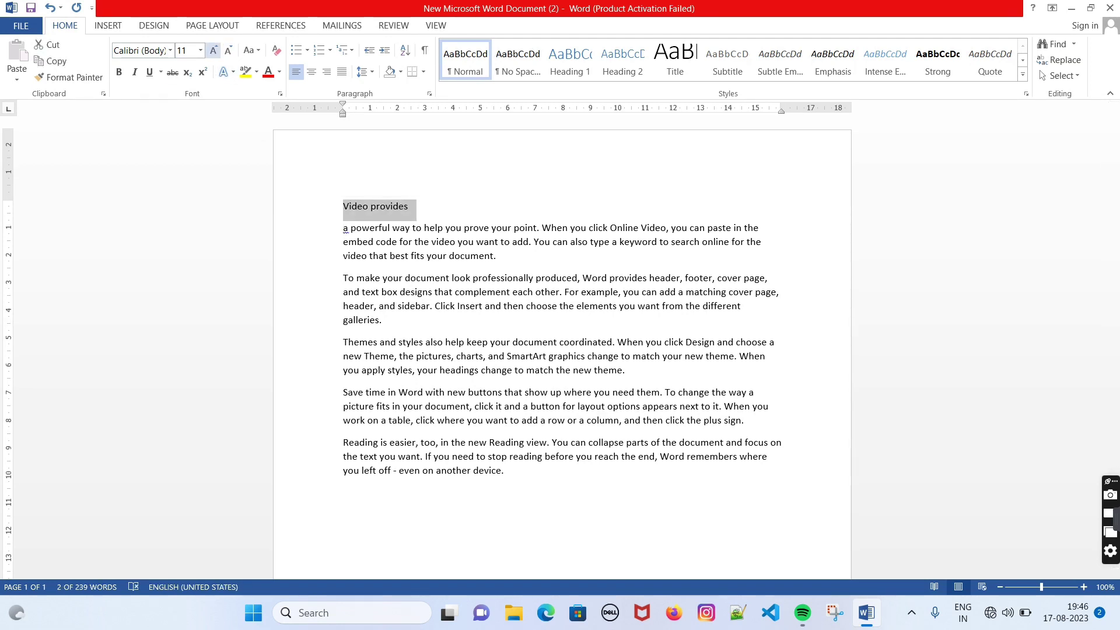
{"action": "left_click", "coordinate": [213, 50]}
{"action": "left_click", "coordinate": [214, 50]}
{"action": "left_click", "coordinate": [213, 49]}
{"action": "left_click", "coordinate": [213, 49]}
{"action": "left_click", "coordinate": [213, 50]}
{"action": "left_click", "coordinate": [214, 49]}
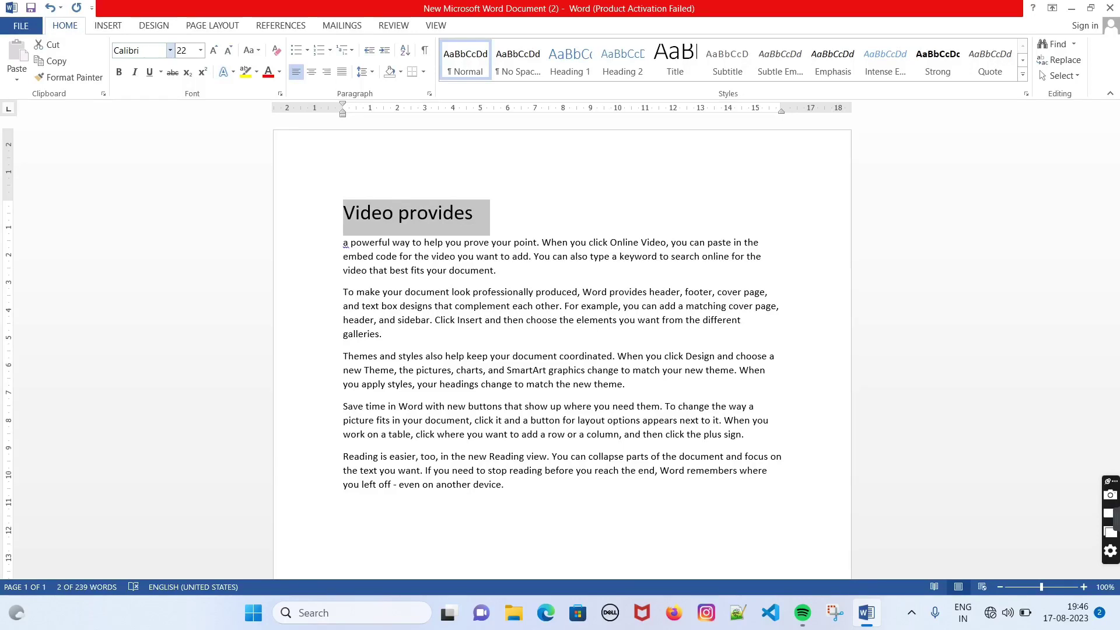
{"action": "left_click", "coordinate": [170, 51]}
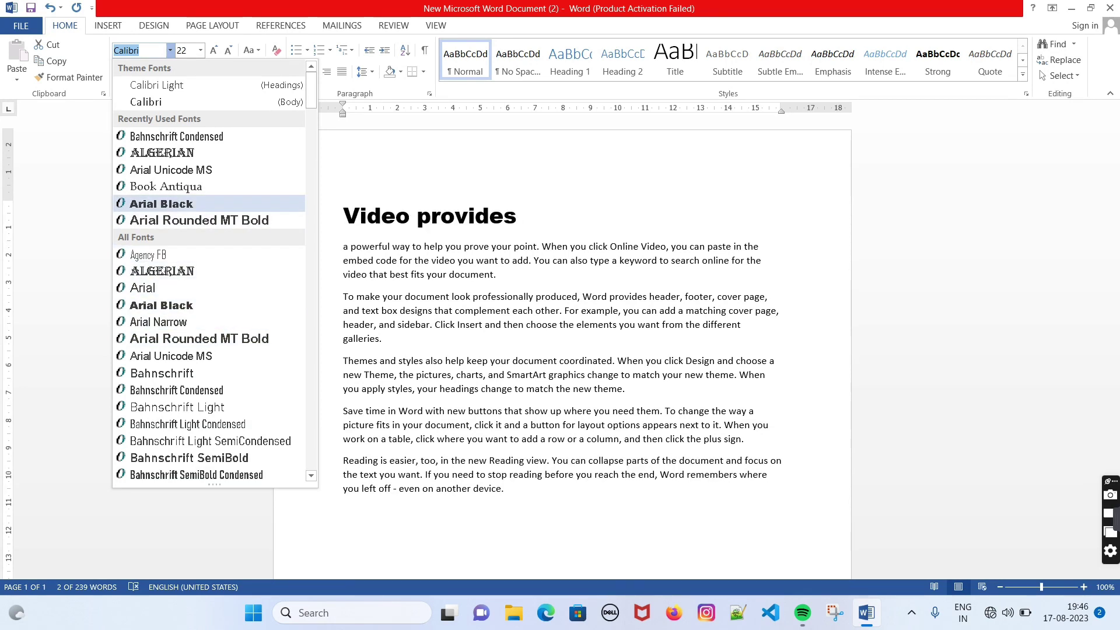
{"action": "left_click", "coordinate": [161, 204]}
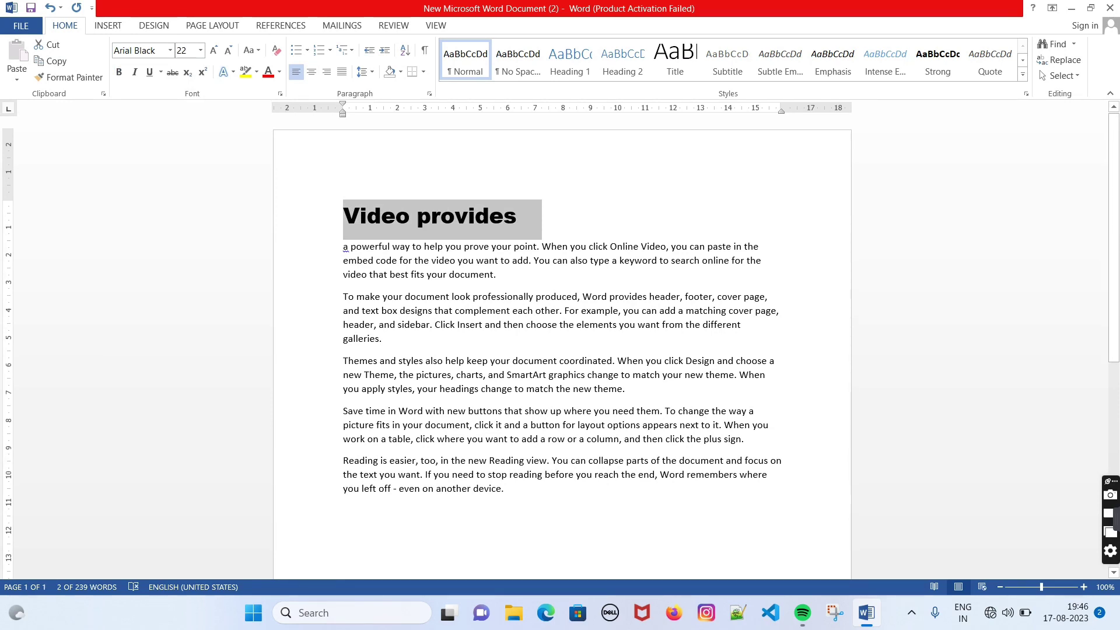
- Set the heading to 72 pt, then grow it up to 110 pt
{"action": "left_click", "coordinate": [200, 50]}
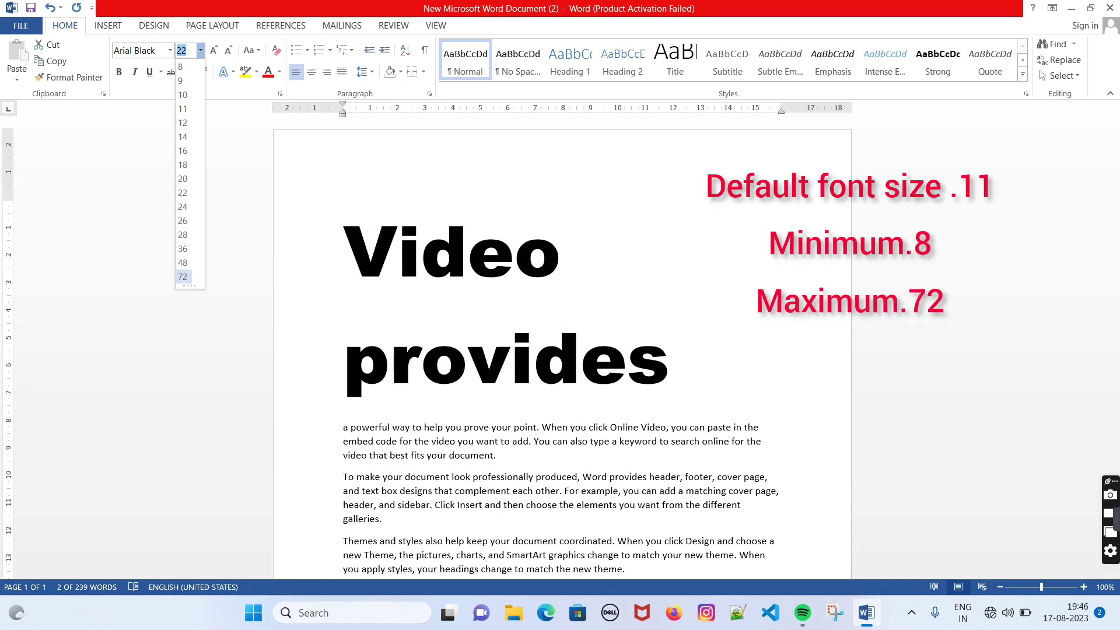
{"action": "left_click", "coordinate": [182, 276]}
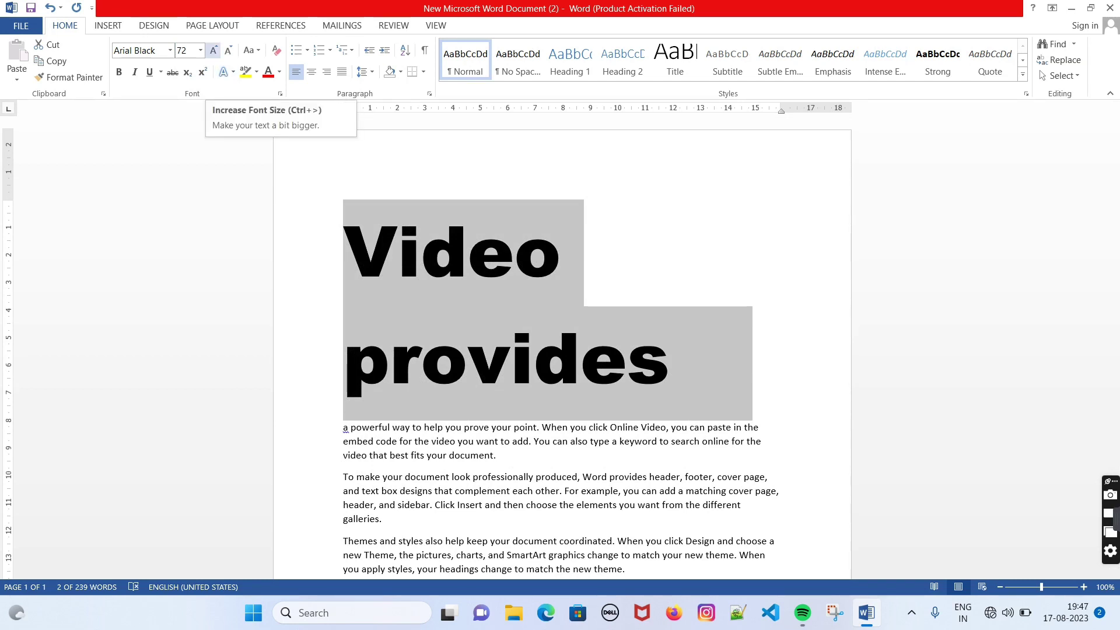
{"action": "left_click", "coordinate": [214, 50]}
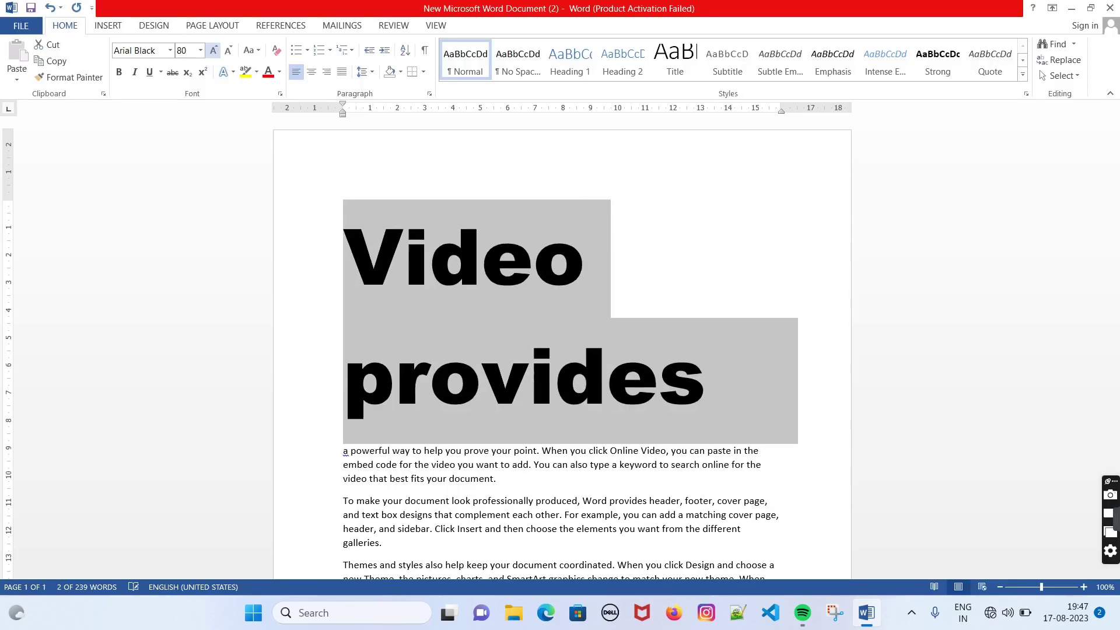
{"action": "left_click", "coordinate": [213, 50]}
{"action": "left_click", "coordinate": [214, 50]}
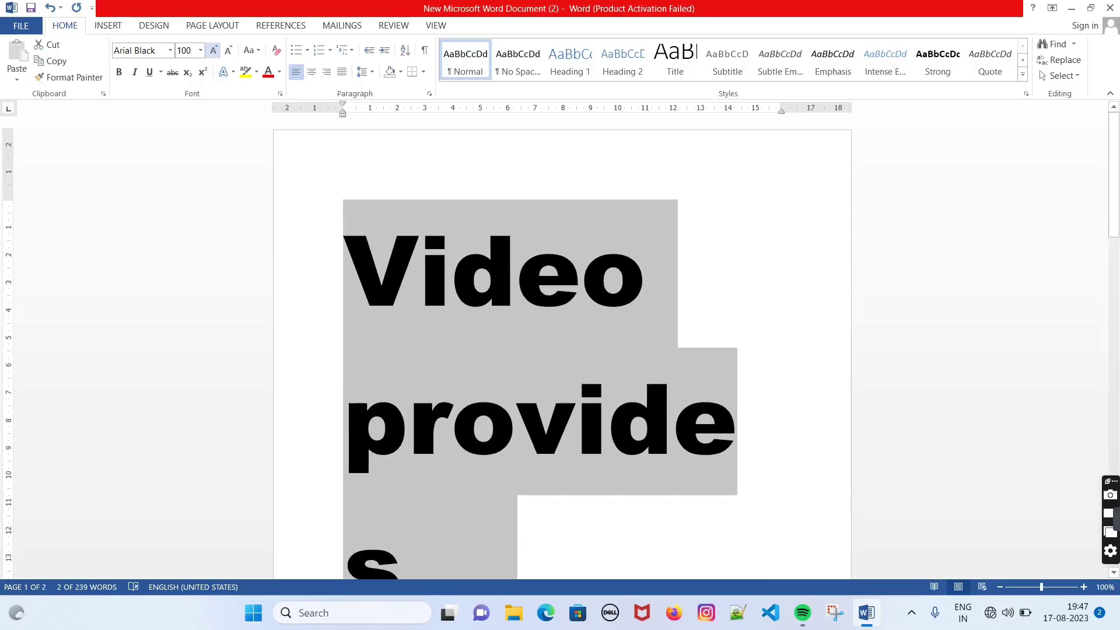
{"action": "left_click", "coordinate": [213, 50]}
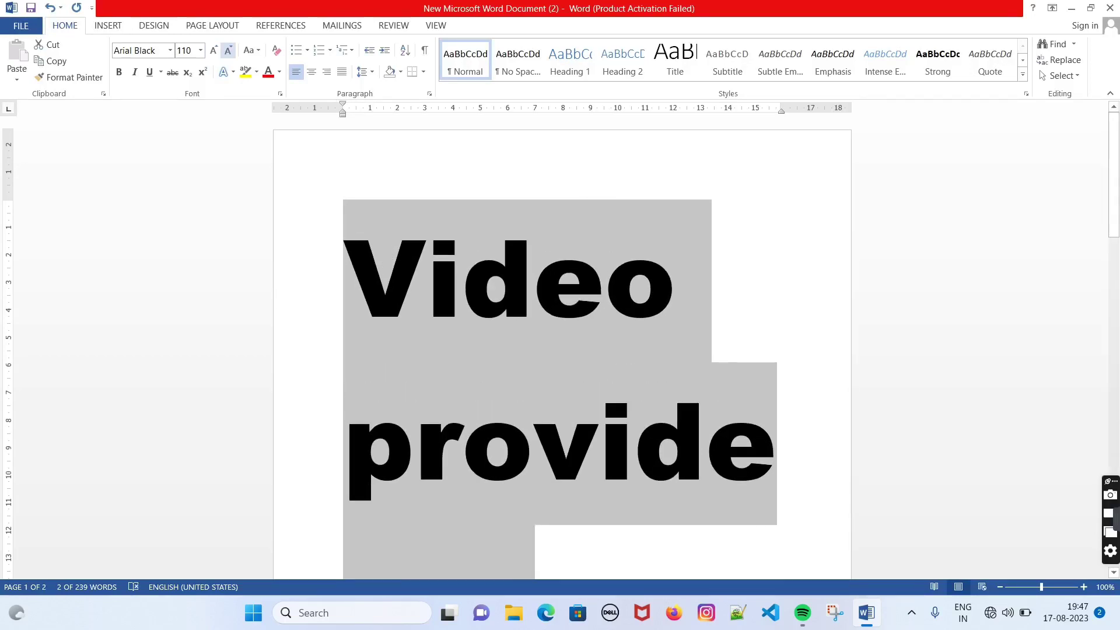
- Shrink the heading step by step through 72, 48, 28 and 16 pt to a tiny size
{"action": "left_click", "coordinate": [228, 51]}
{"action": "left_click", "coordinate": [228, 50]}
{"action": "left_click", "coordinate": [228, 50]}
{"action": "left_click", "coordinate": [228, 50]}
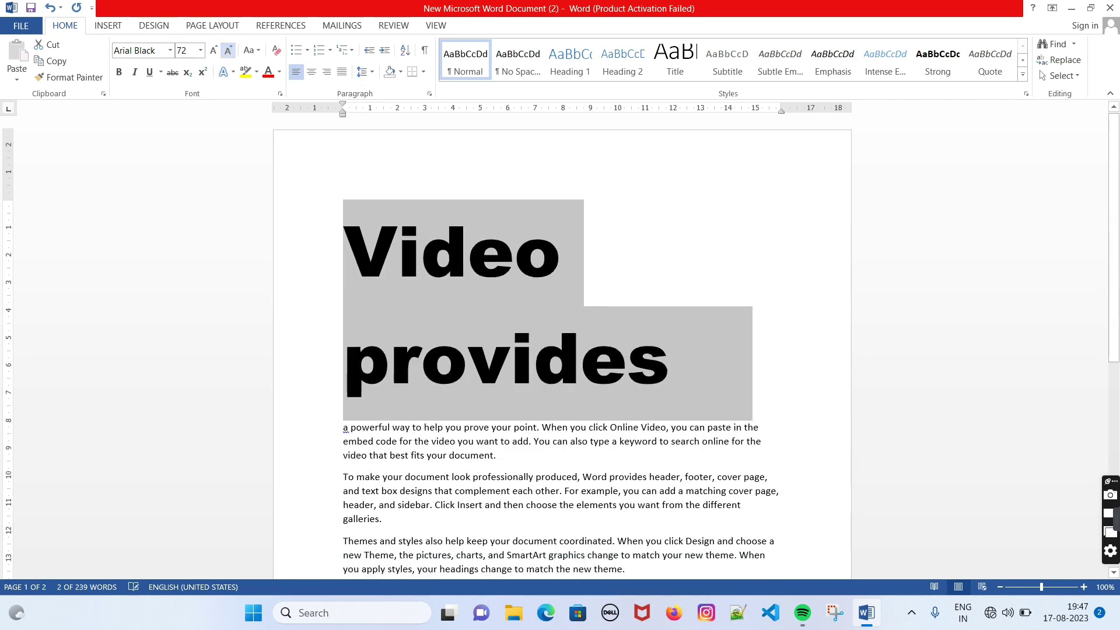
{"action": "left_click", "coordinate": [228, 50]}
{"action": "left_click", "coordinate": [228, 50]}
{"action": "left_click", "coordinate": [228, 50]}
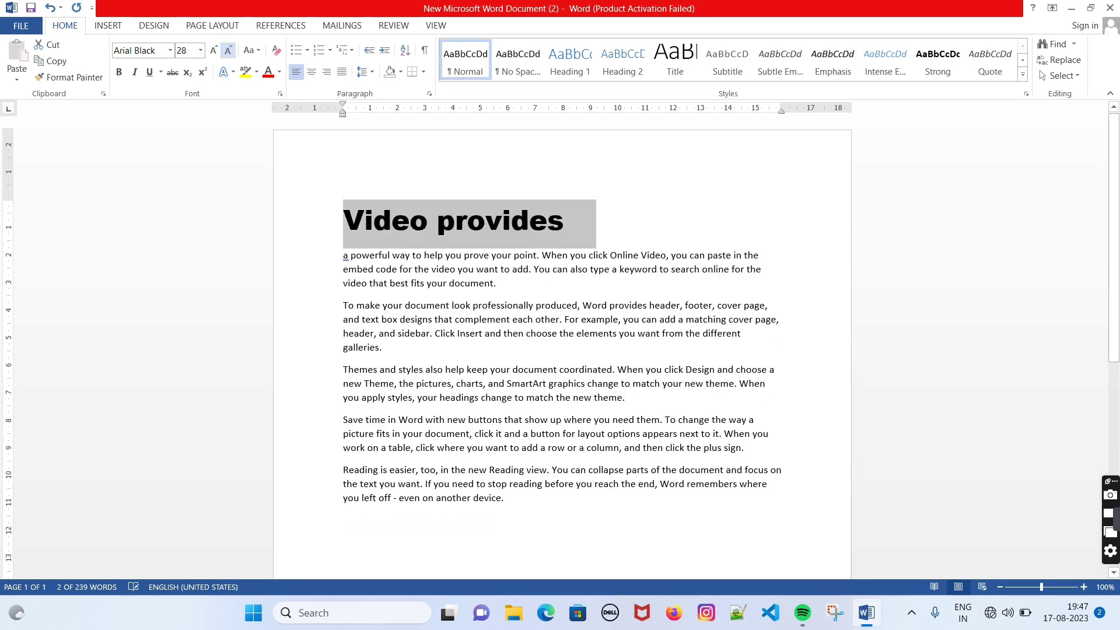
{"action": "left_click", "coordinate": [228, 50]}
{"action": "left_click", "coordinate": [228, 50]}
{"action": "left_click", "coordinate": [228, 50]}
{"action": "left_click", "coordinate": [228, 50]}
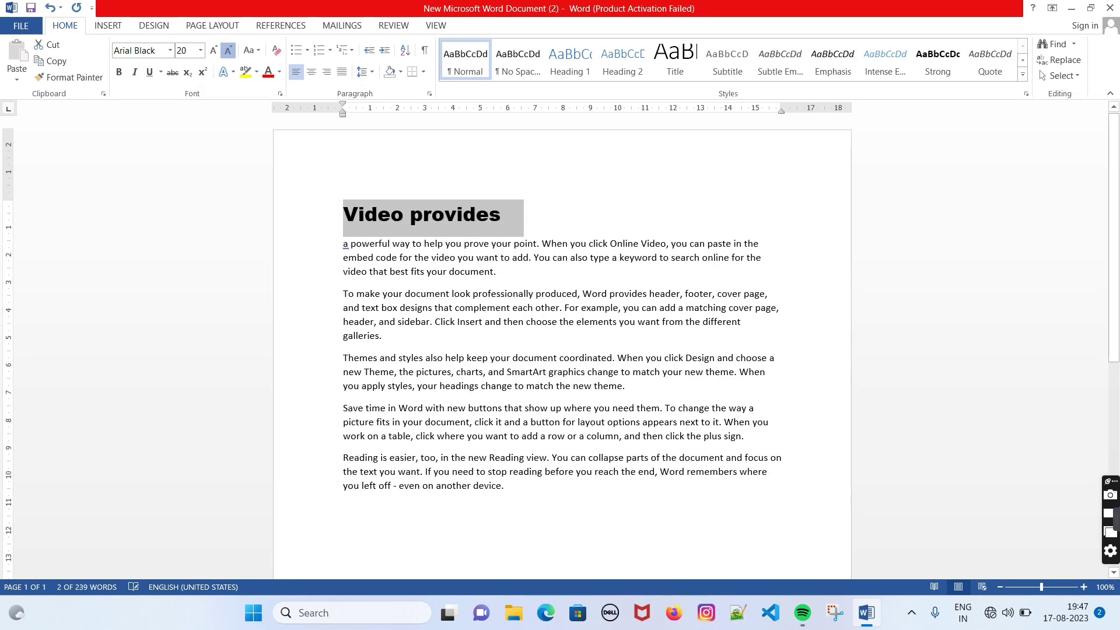
{"action": "left_click", "coordinate": [228, 50]}
{"action": "left_click", "coordinate": [228, 50]}
{"action": "double_click", "coordinate": [228, 50]}
{"action": "left_click", "coordinate": [228, 50]}
{"action": "left_click", "coordinate": [228, 50]}
{"action": "left_click", "coordinate": [228, 50]}
{"action": "left_click", "coordinate": [228, 50]}
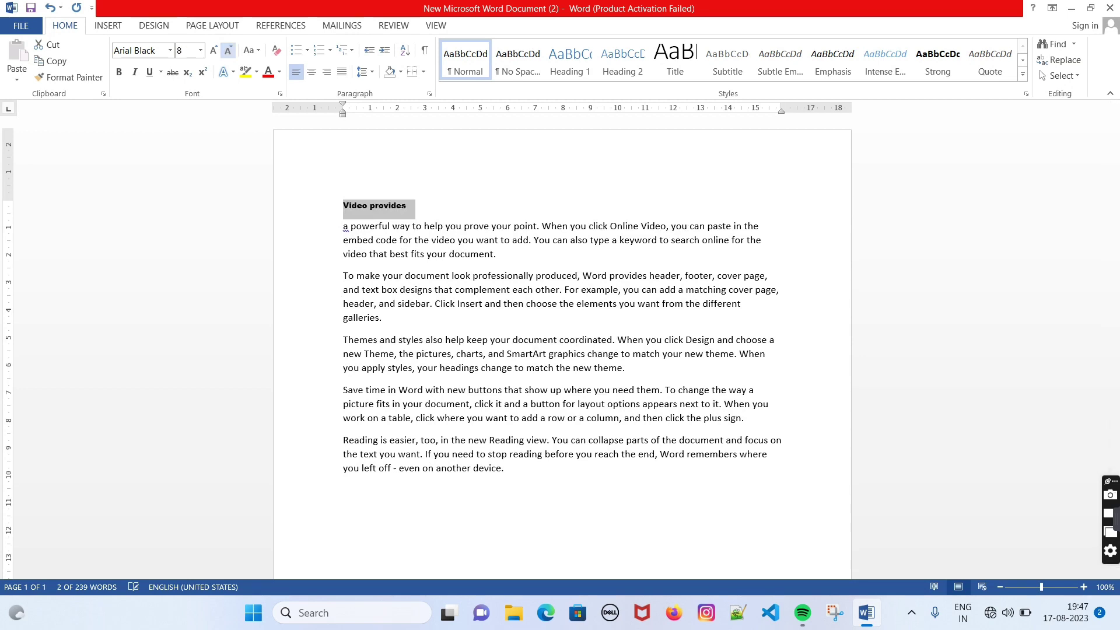
{"action": "left_click", "coordinate": [228, 50]}
{"action": "left_click", "coordinate": [228, 50]}
{"action": "left_click", "coordinate": [228, 51]}
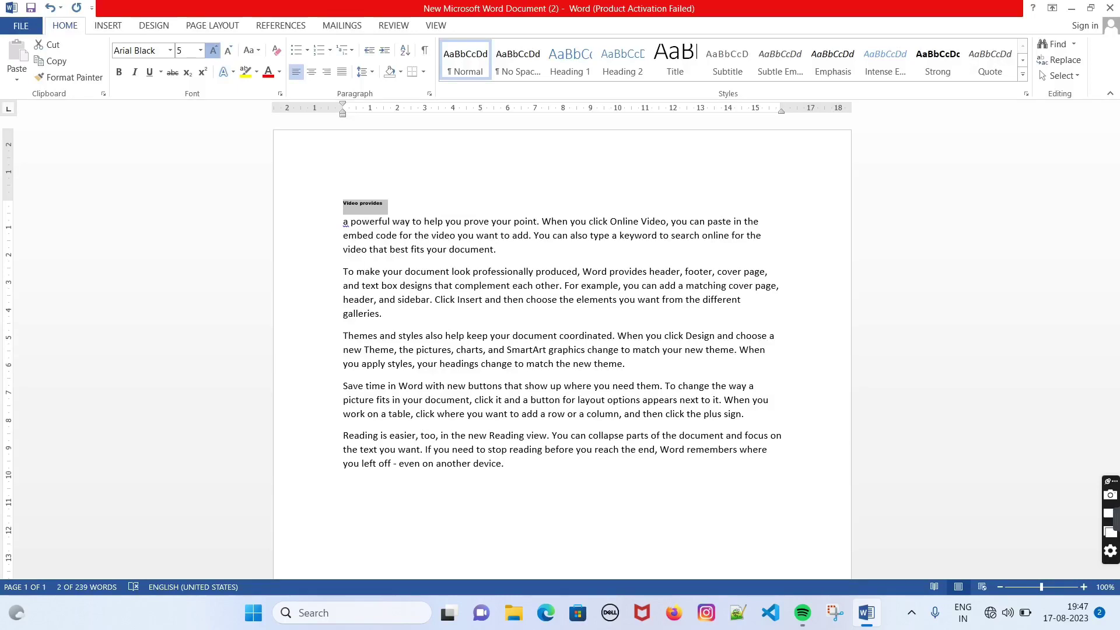
- Grow the heading back past 48 pt, then settle it at 36 pt
{"action": "left_click", "coordinate": [213, 50]}
{"action": "left_click", "coordinate": [213, 50]}
{"action": "left_click", "coordinate": [214, 50]}
{"action": "left_click", "coordinate": [213, 50]}
{"action": "left_click", "coordinate": [213, 50]}
{"action": "left_click", "coordinate": [214, 50]}
{"action": "double_click", "coordinate": [213, 50]}
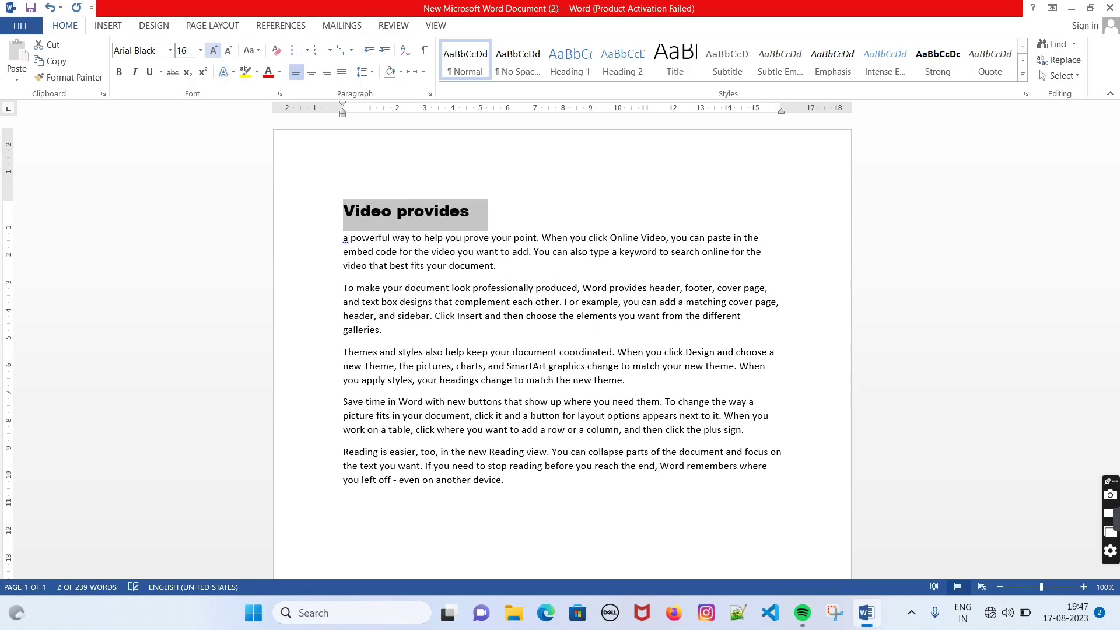
{"action": "double_click", "coordinate": [213, 51]}
{"action": "left_click", "coordinate": [214, 50]}
{"action": "double_click", "coordinate": [213, 50]}
{"action": "double_click", "coordinate": [214, 50]}
{"action": "double_click", "coordinate": [213, 50]}
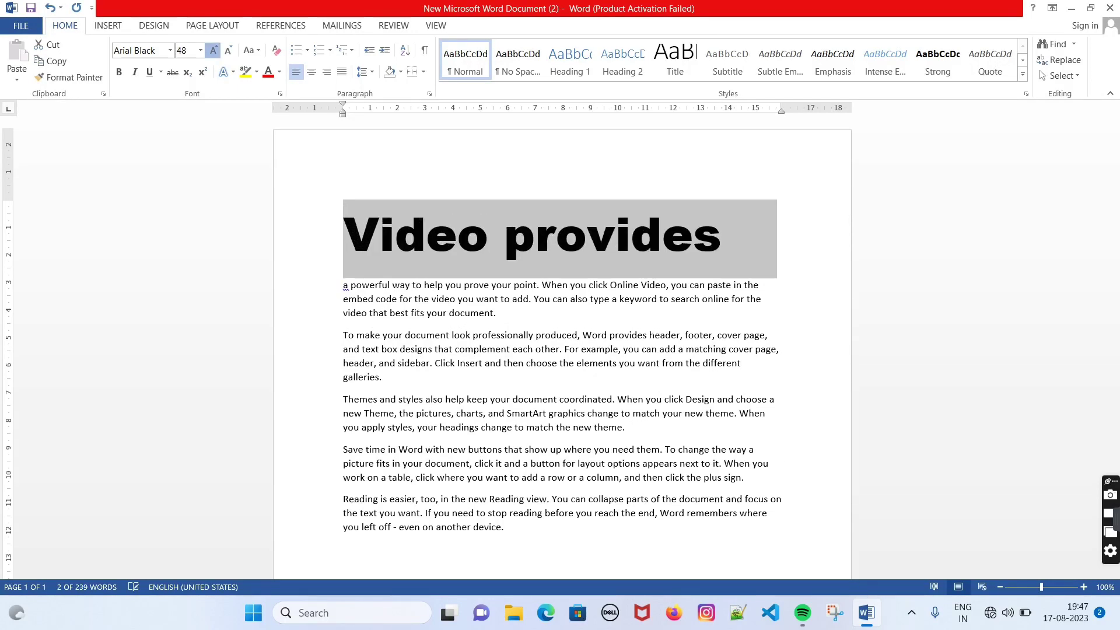
{"action": "left_click", "coordinate": [214, 50]}
{"action": "left_click", "coordinate": [228, 50]}
{"action": "left_click", "coordinate": [228, 50]}
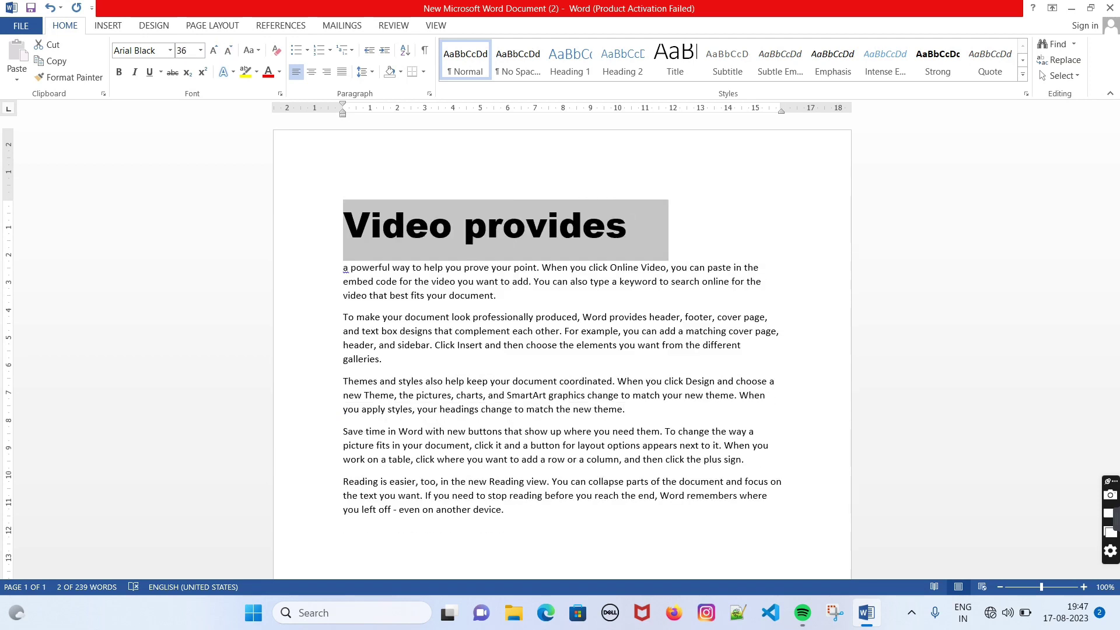
- Make the heading 48 pt italic with a green dashed underline
{"action": "left_click", "coordinate": [214, 50]}
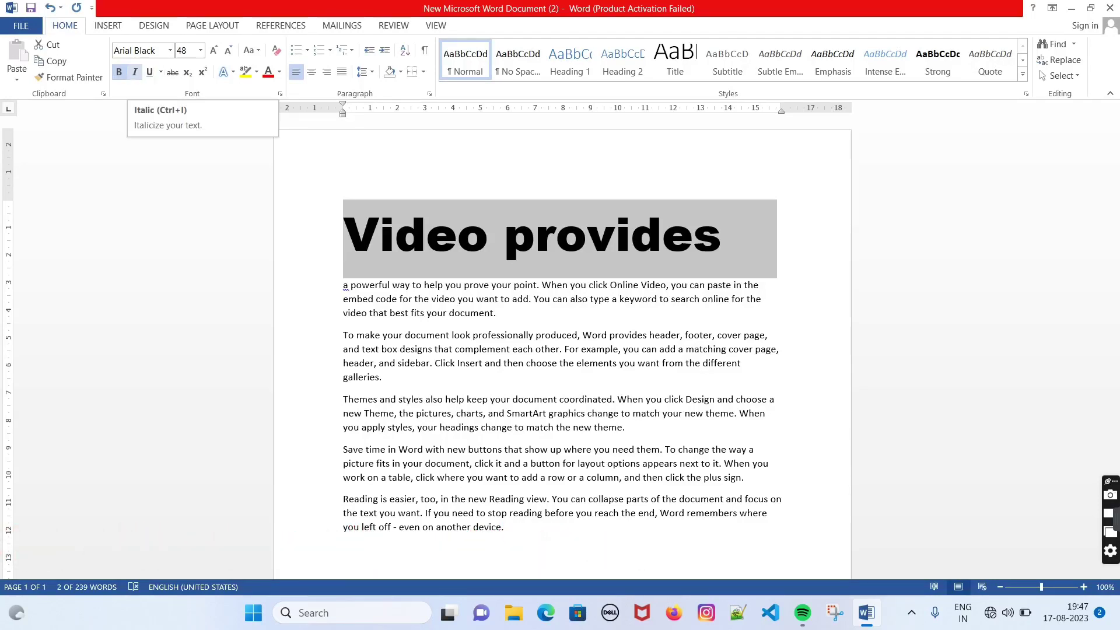
{"action": "left_click", "coordinate": [134, 72]}
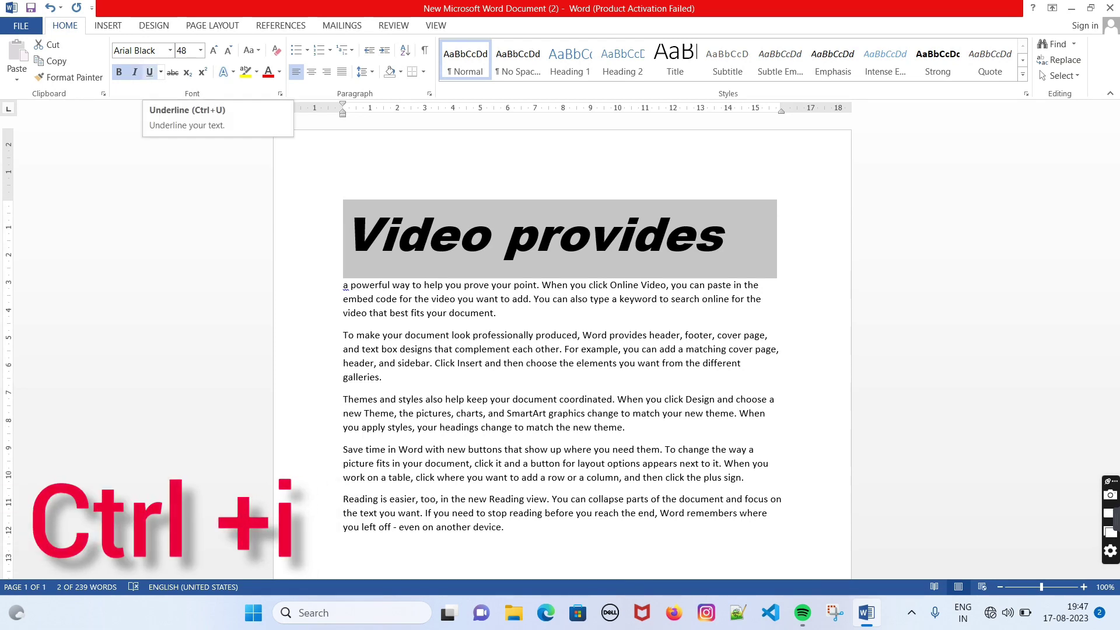
{"action": "left_click", "coordinate": [150, 72]}
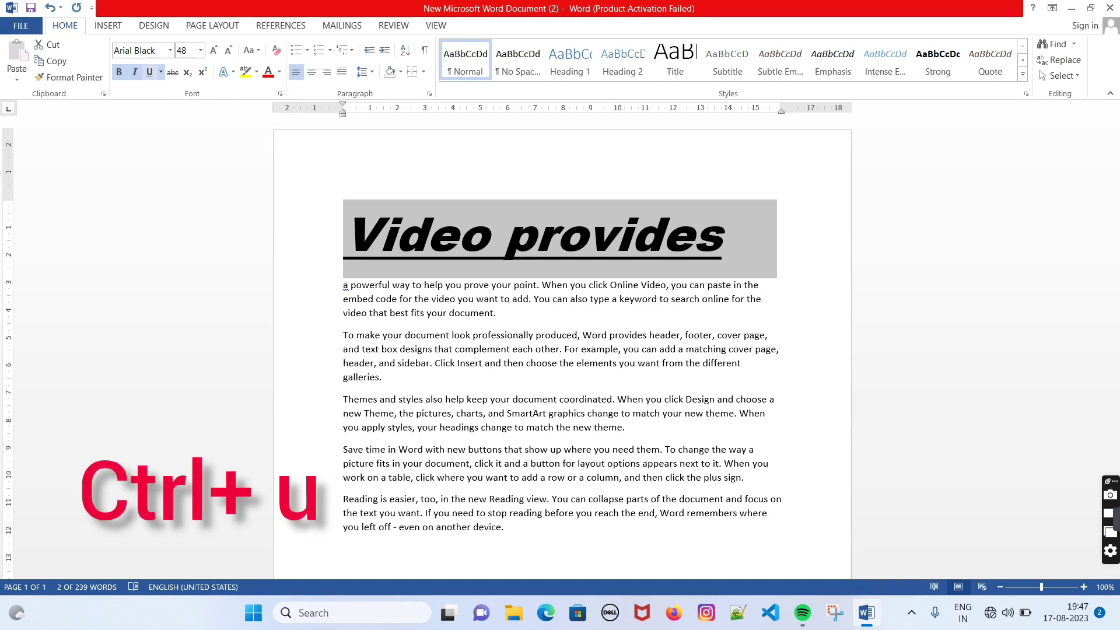
{"action": "left_click", "coordinate": [161, 71]}
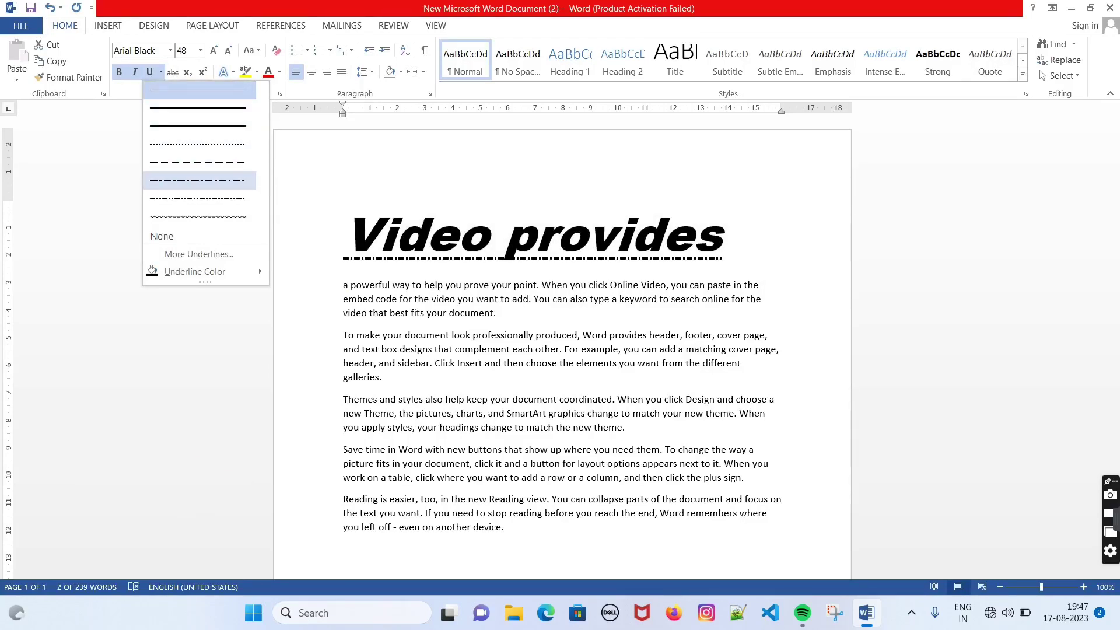
{"action": "left_click", "coordinate": [198, 162]}
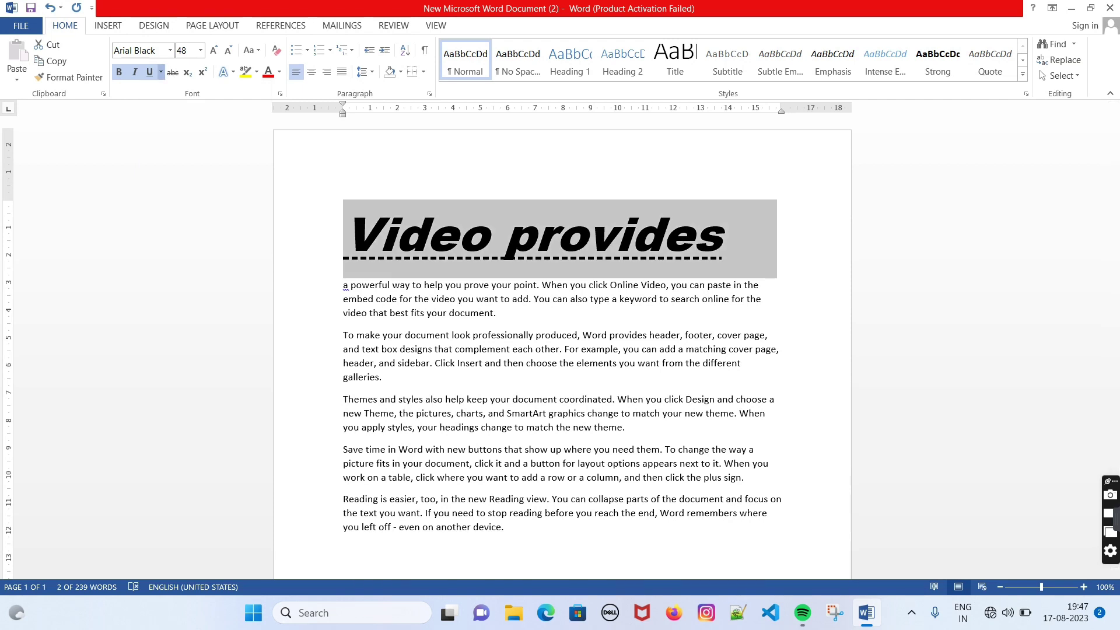
{"action": "left_click", "coordinate": [160, 71]}
{"action": "mouse_move", "coordinate": [194, 271]}
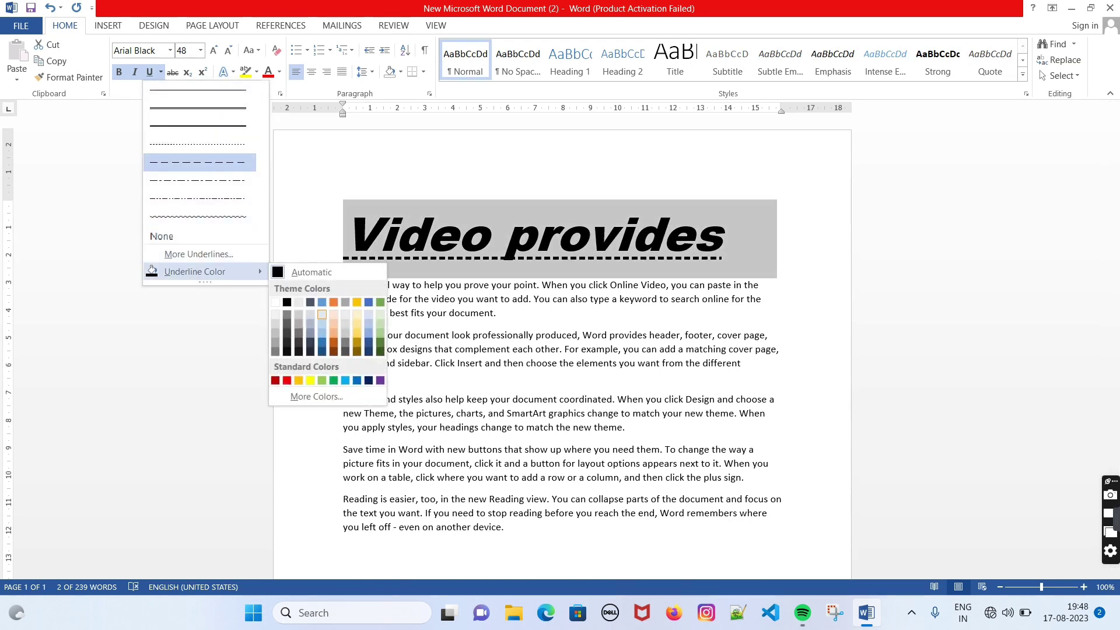
{"action": "left_click", "coordinate": [333, 380]}
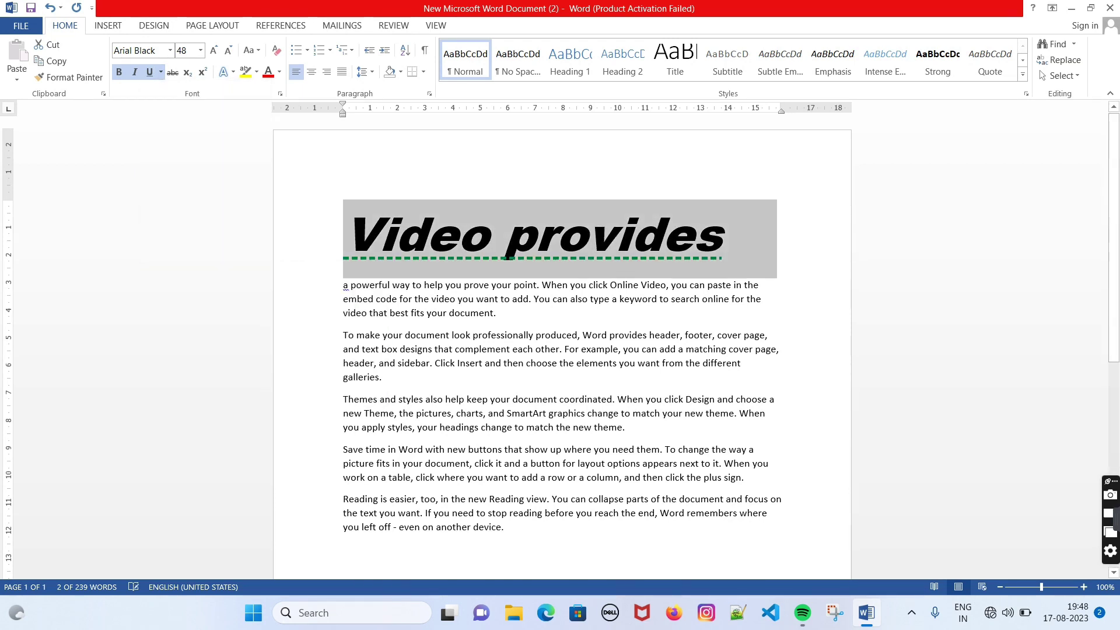
{"action": "left_click", "coordinate": [344, 284]}
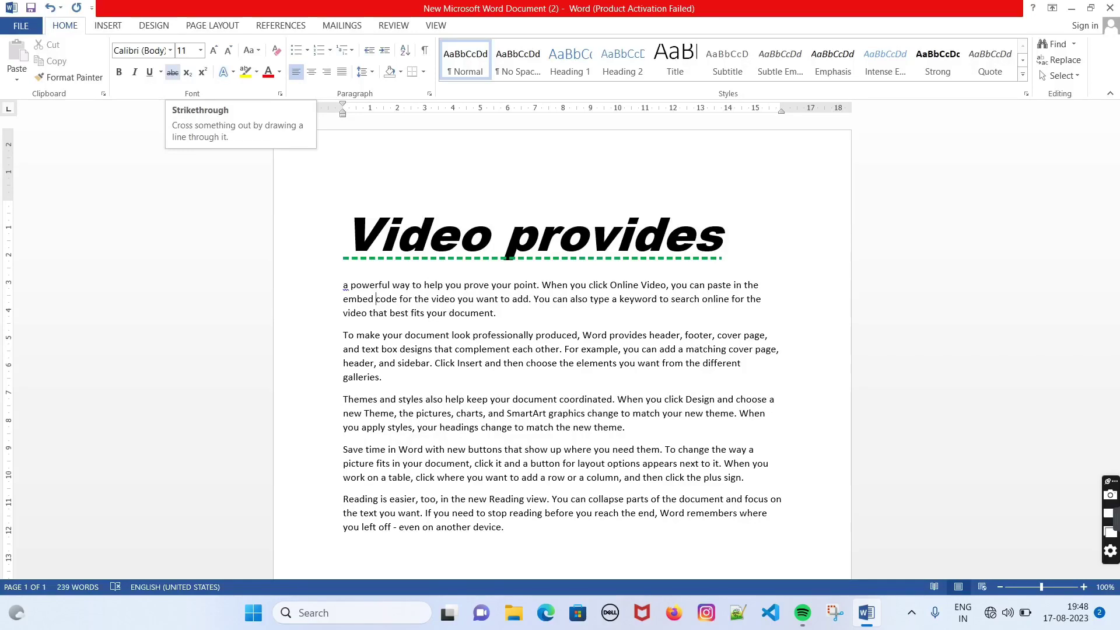
- Strike through the 'Video provides' heading, then delete it
{"action": "left_click_drag", "start_coordinate": [350, 221], "coordinate": [776, 239]}
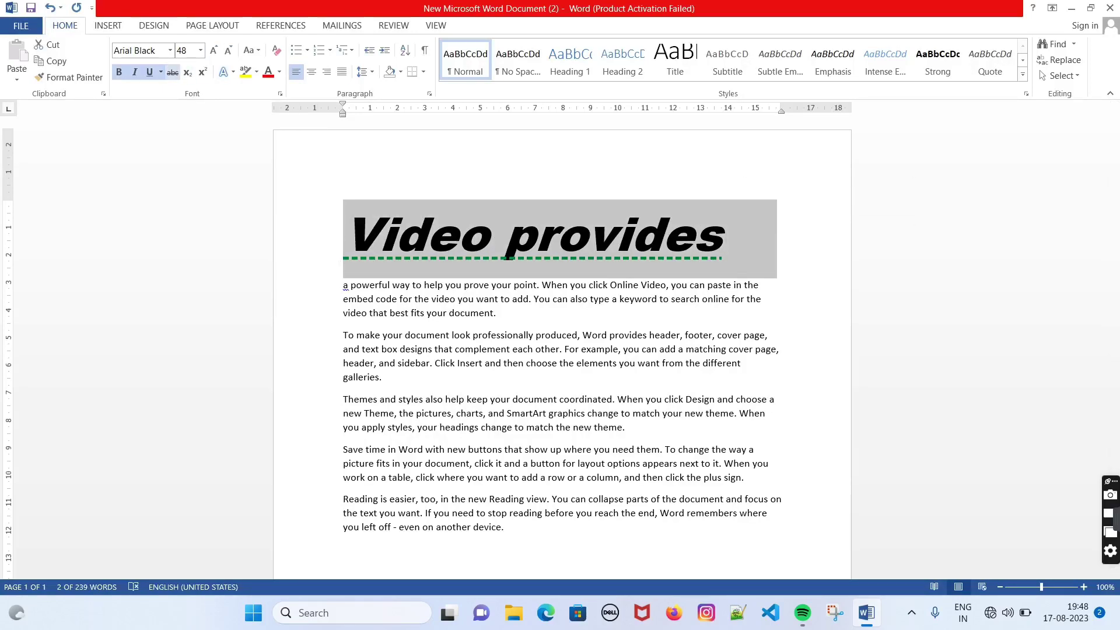
{"action": "left_click", "coordinate": [173, 72]}
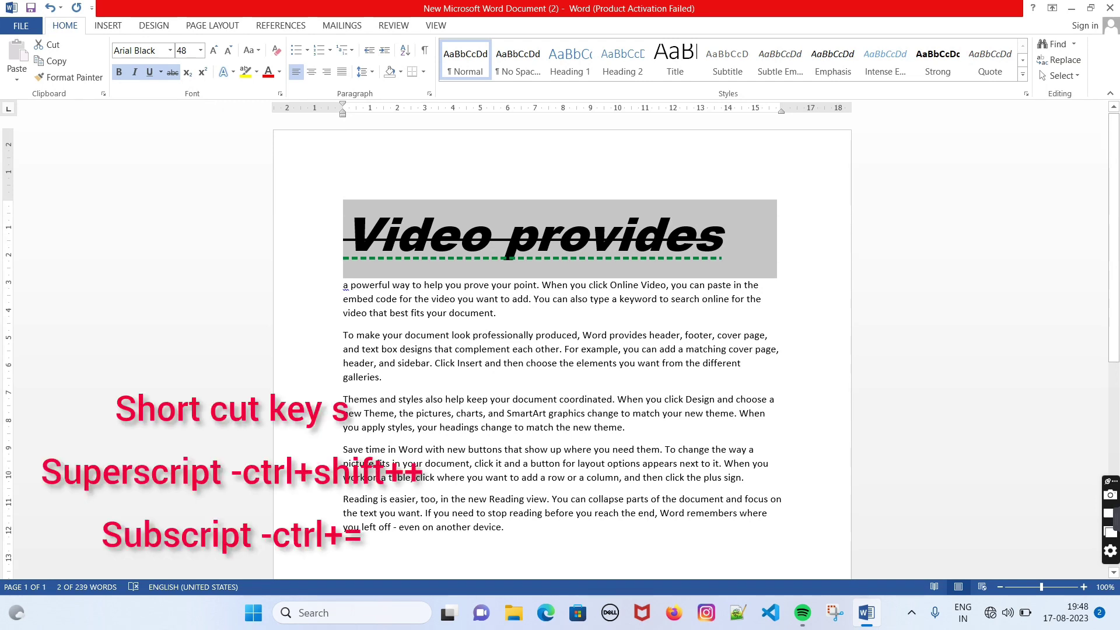
{"action": "key", "text": "Delete"}
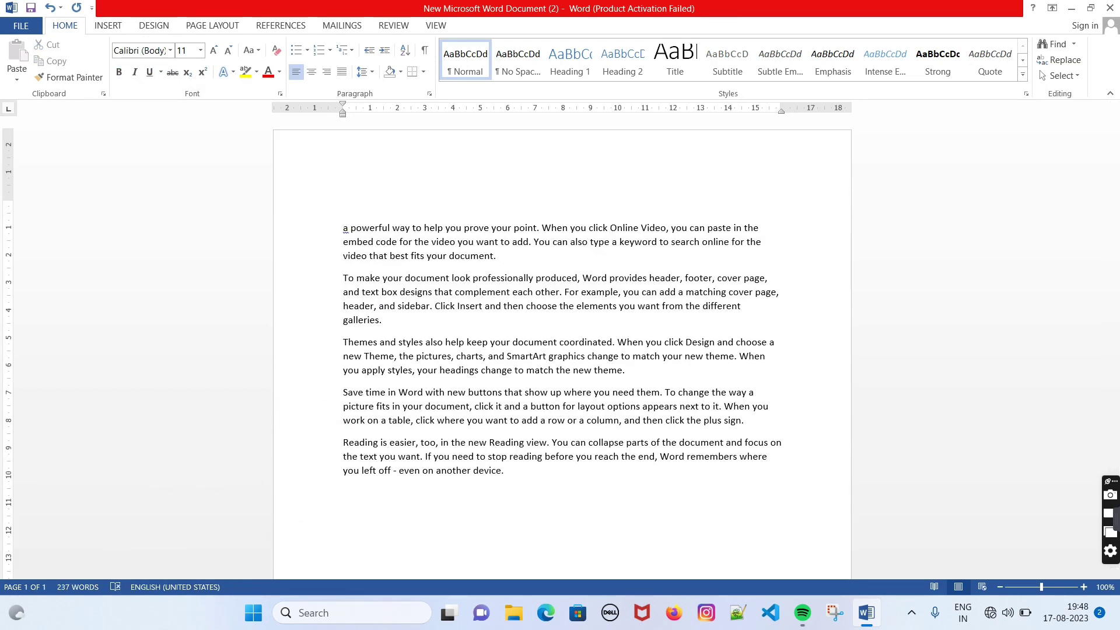
- Type a large 26 pt 'a2' with the 2 raised to superscript
{"action": "type", "text": "a"}
{"action": "left_click", "coordinate": [213, 51]}
{"action": "left_click", "coordinate": [214, 50]}
{"action": "left_click", "coordinate": [213, 50]}
{"action": "left_click", "coordinate": [214, 50]}
{"action": "left_click", "coordinate": [213, 50]}
{"action": "left_click", "coordinate": [214, 50]}
{"action": "type", "text": "a"}
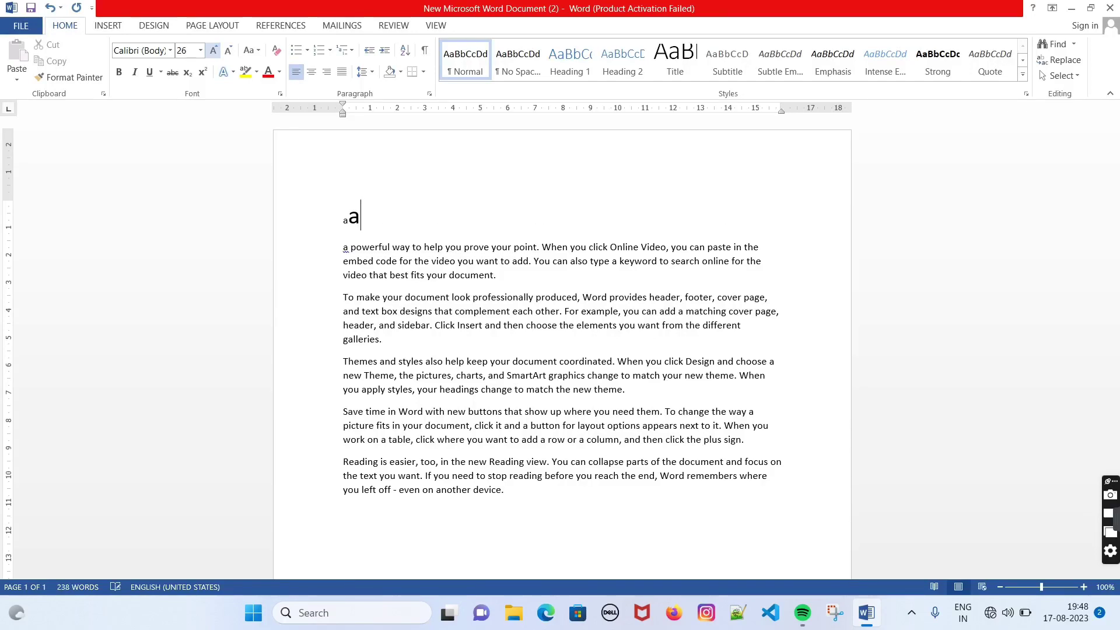
{"action": "type", "text": "2"}
{"action": "key", "text": "shift+Left"}
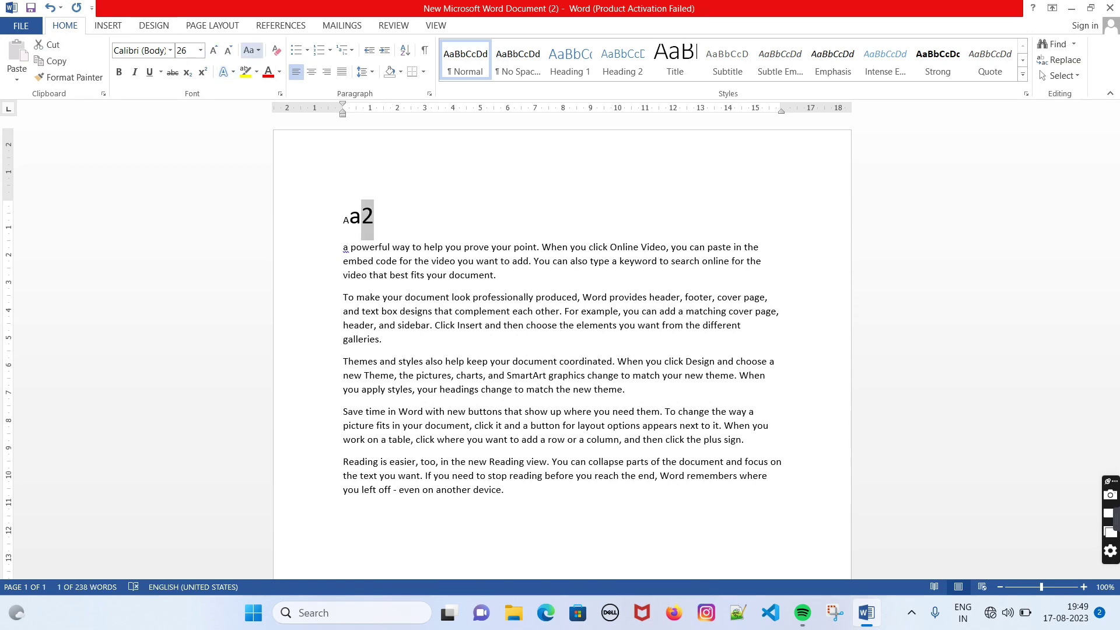
{"action": "left_click", "coordinate": [202, 72]}
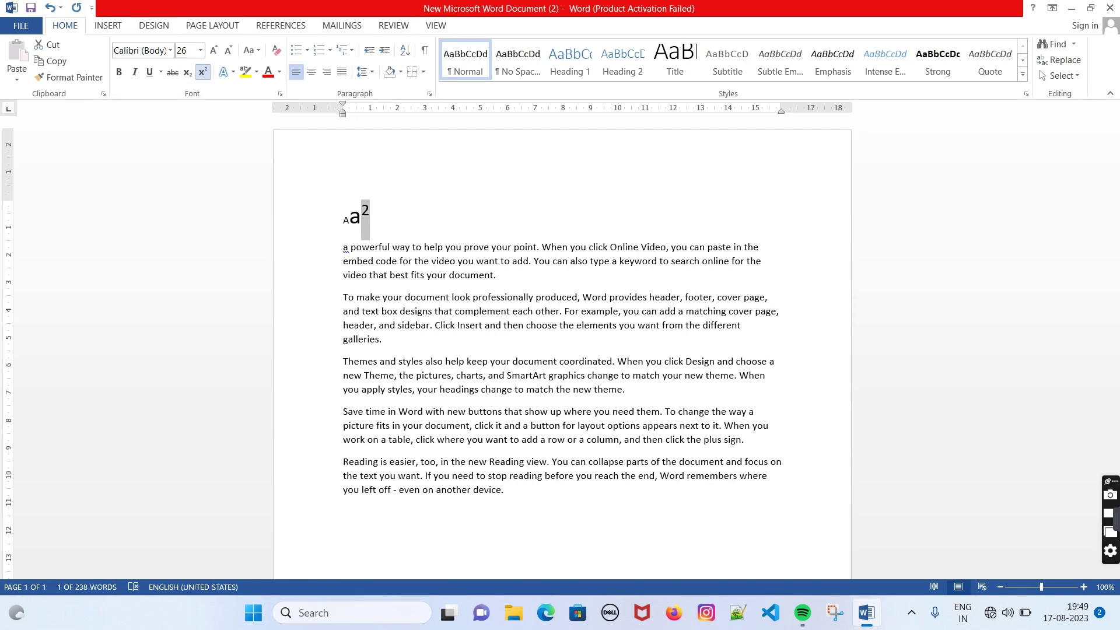
- Add a 'co2' line below with the 2 lowered to subscript
{"action": "key", "text": "Right"}
{"action": "key", "text": "Return"}
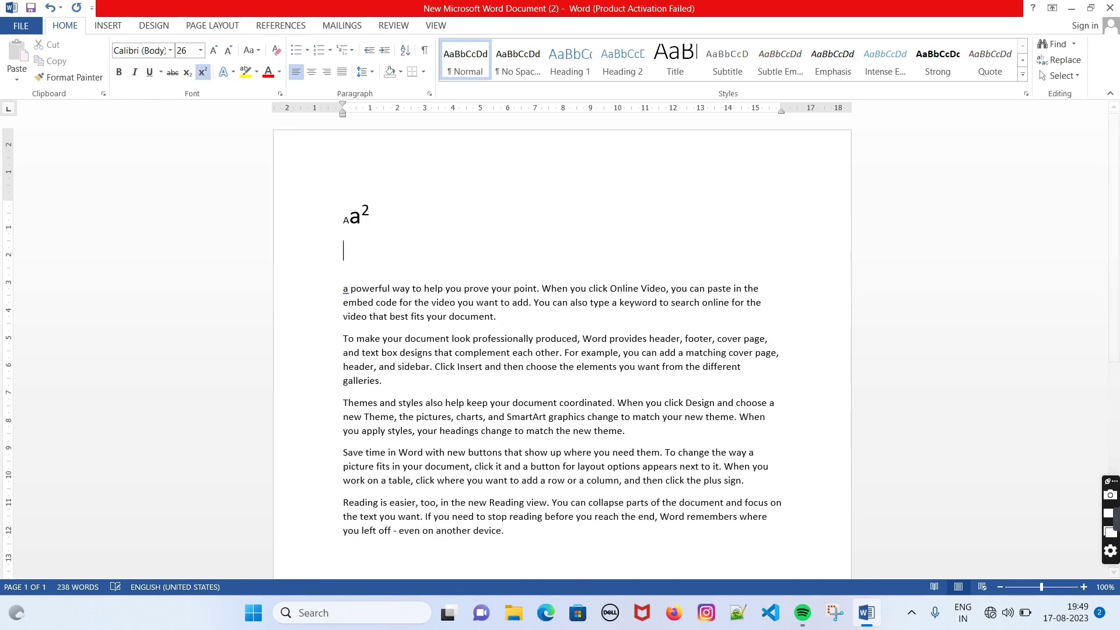
{"action": "type", "text": "co2"}
{"action": "key", "text": "shift+Left"}
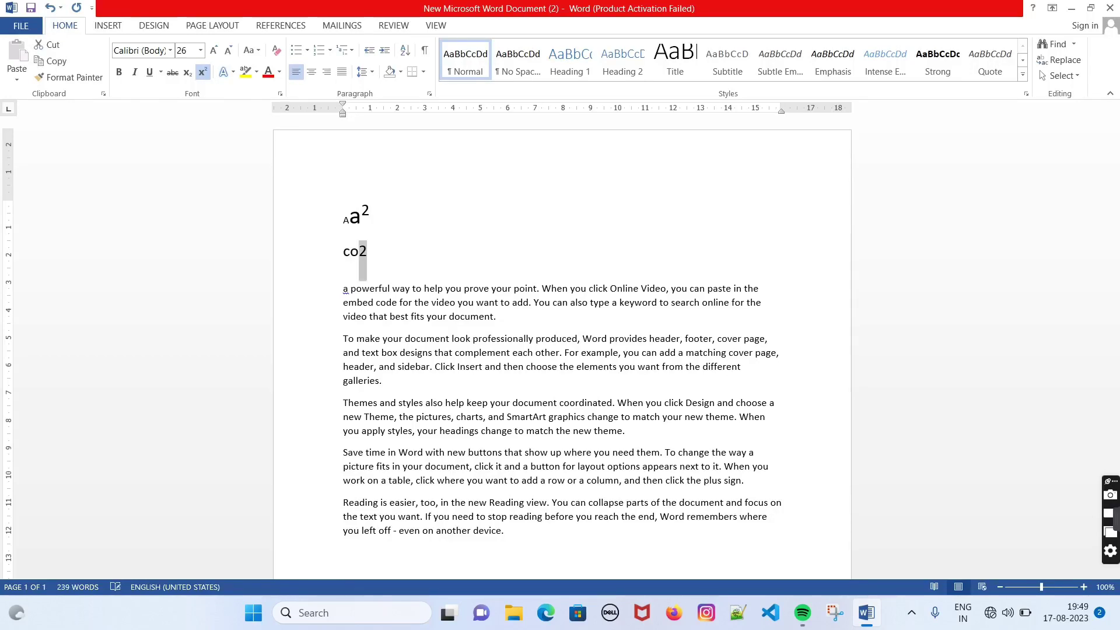
{"action": "key", "text": "ctrl+equal"}
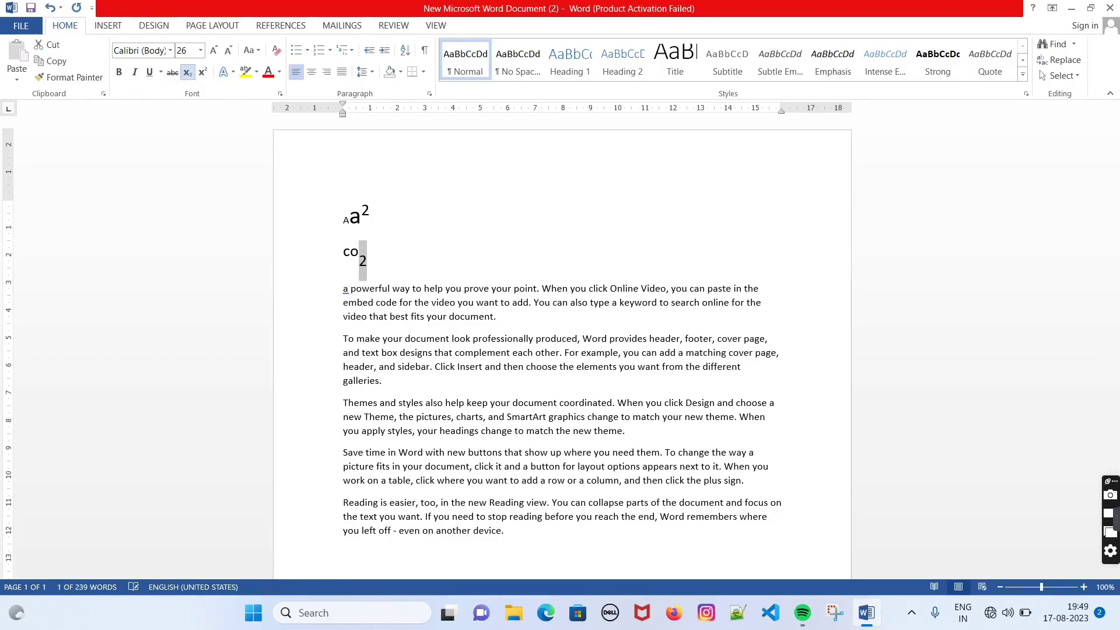
- Break the body text after 'a powerful' so it stands on its own line
{"action": "left_click", "coordinate": [369, 212]}
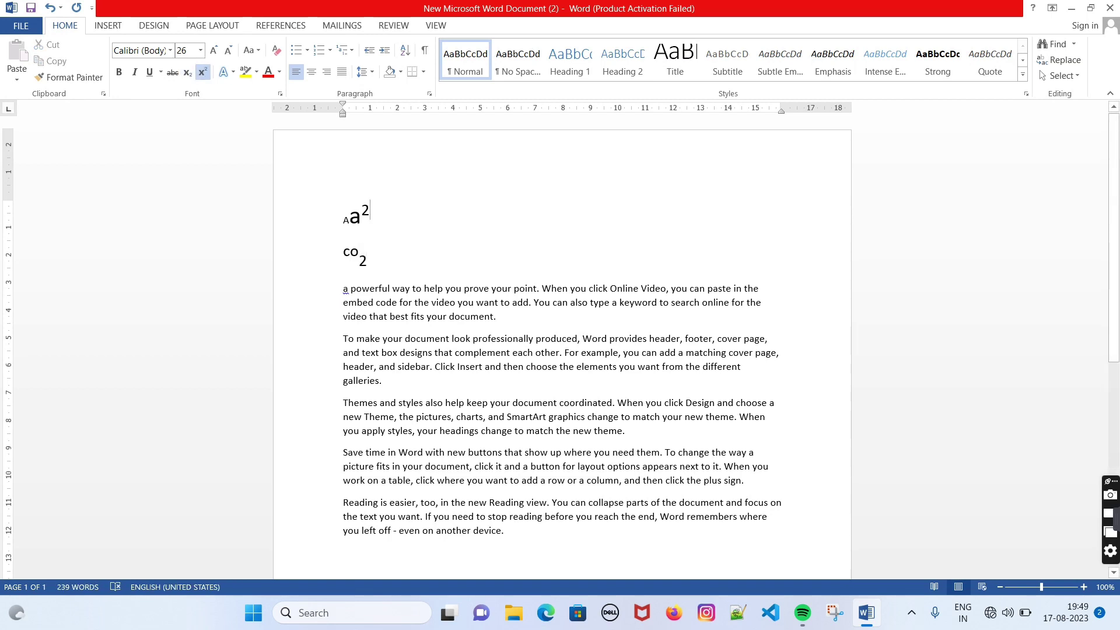
{"action": "left_click", "coordinate": [389, 288]}
{"action": "key", "text": "Return"}
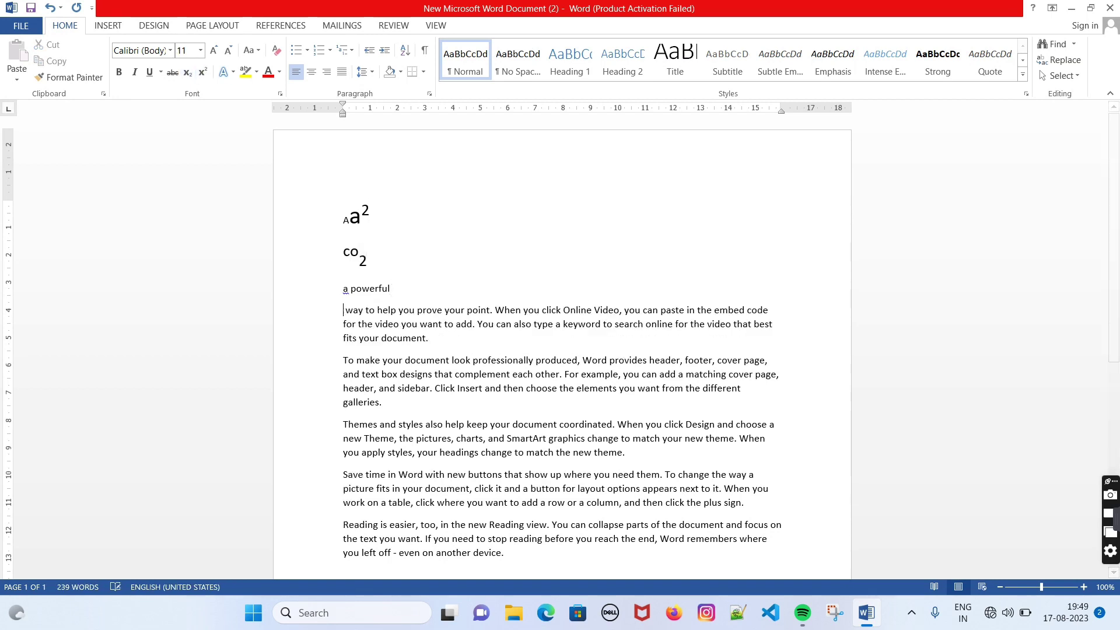
- Give 'a powerful' an outlined text effect and an orange glow
{"action": "left_click_drag", "start_coordinate": [343, 288], "coordinate": [395, 288]}
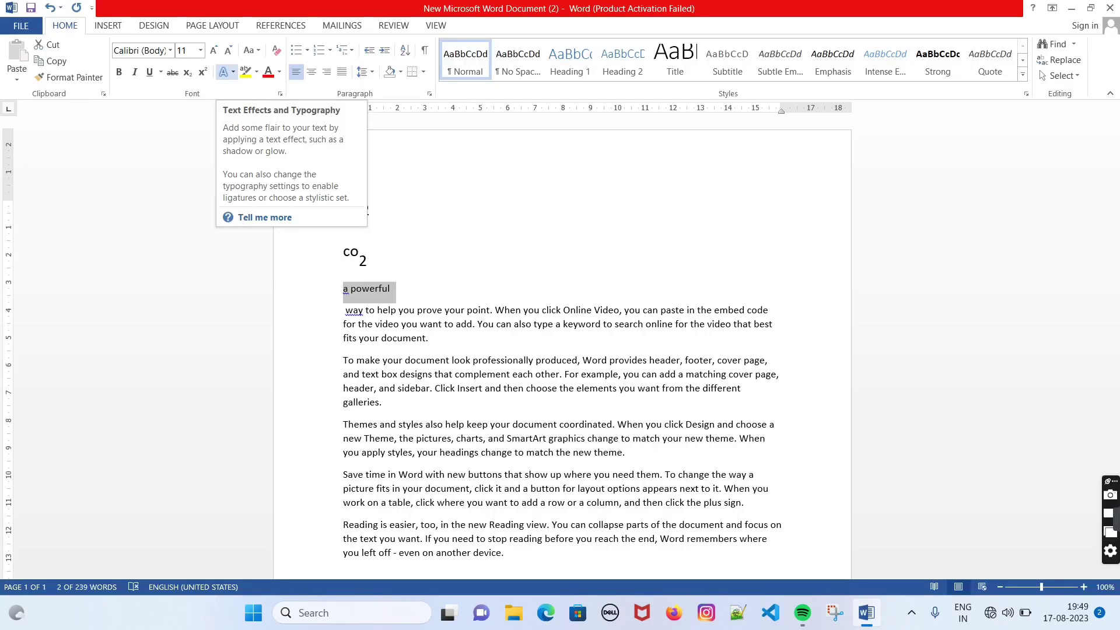
{"action": "left_click", "coordinate": [227, 72]}
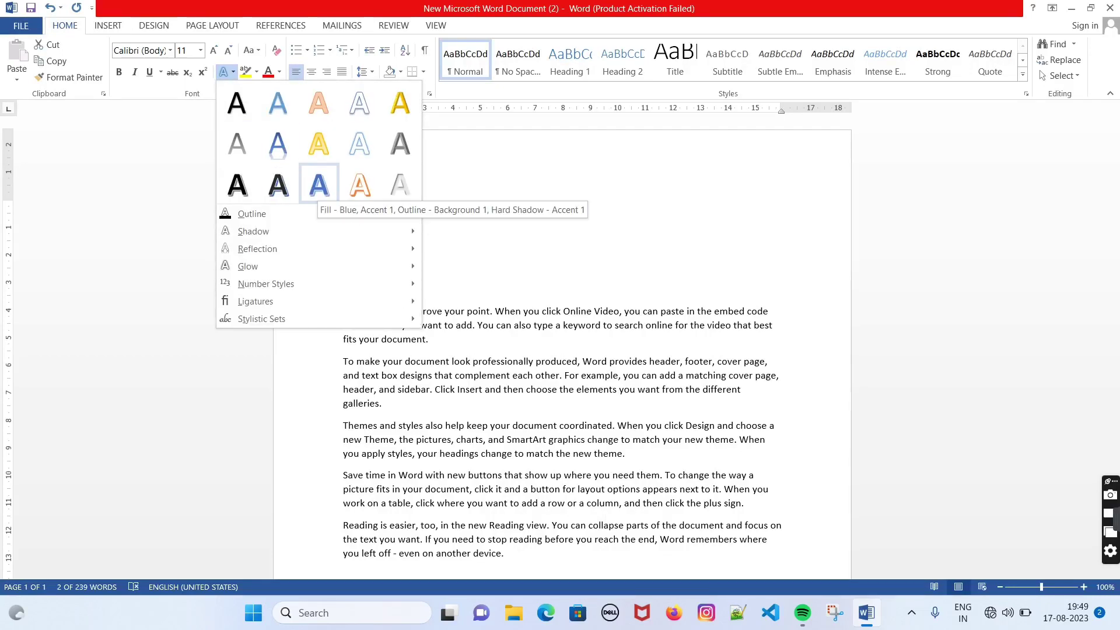
{"action": "left_click", "coordinate": [319, 142]}
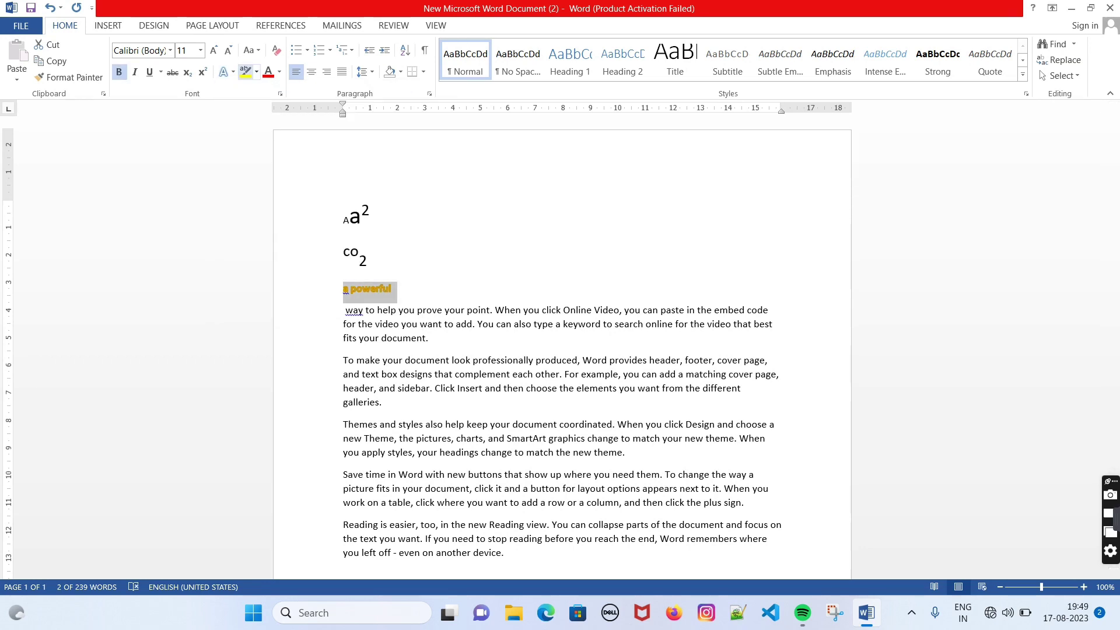
{"action": "left_click", "coordinate": [227, 71]}
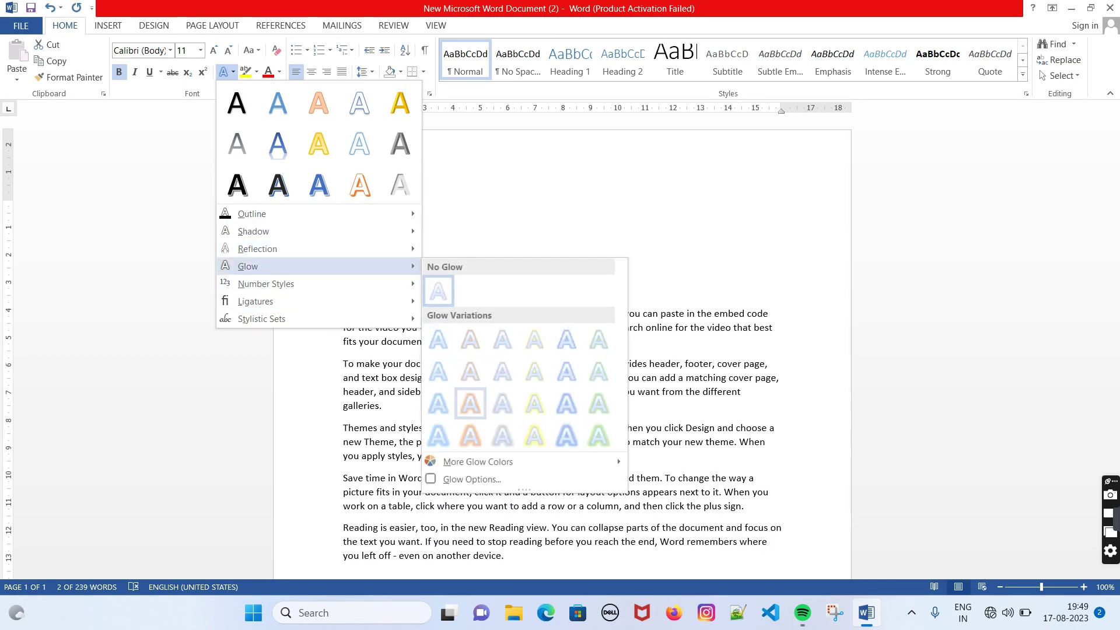
{"action": "left_click", "coordinate": [470, 435]}
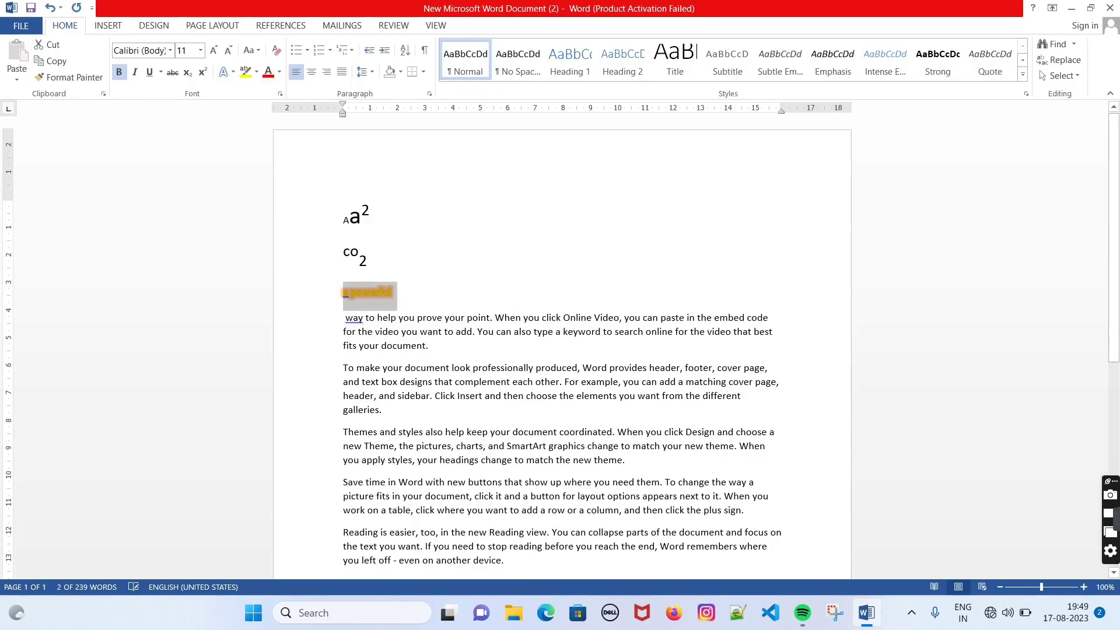
- Enlarge the glowing 'a powerful' text several font sizes
{"action": "left_click", "coordinate": [213, 50]}
{"action": "left_click", "coordinate": [214, 51]}
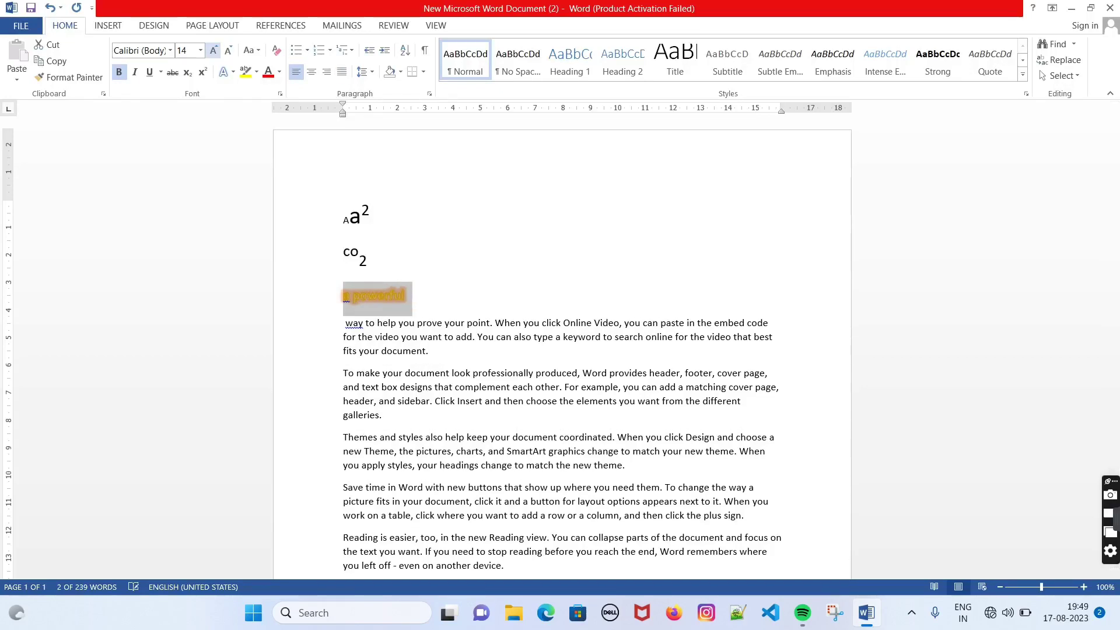
{"action": "left_click", "coordinate": [213, 50]}
{"action": "double_click", "coordinate": [213, 50]}
{"action": "left_click", "coordinate": [213, 50]}
{"action": "double_click", "coordinate": [214, 50]}
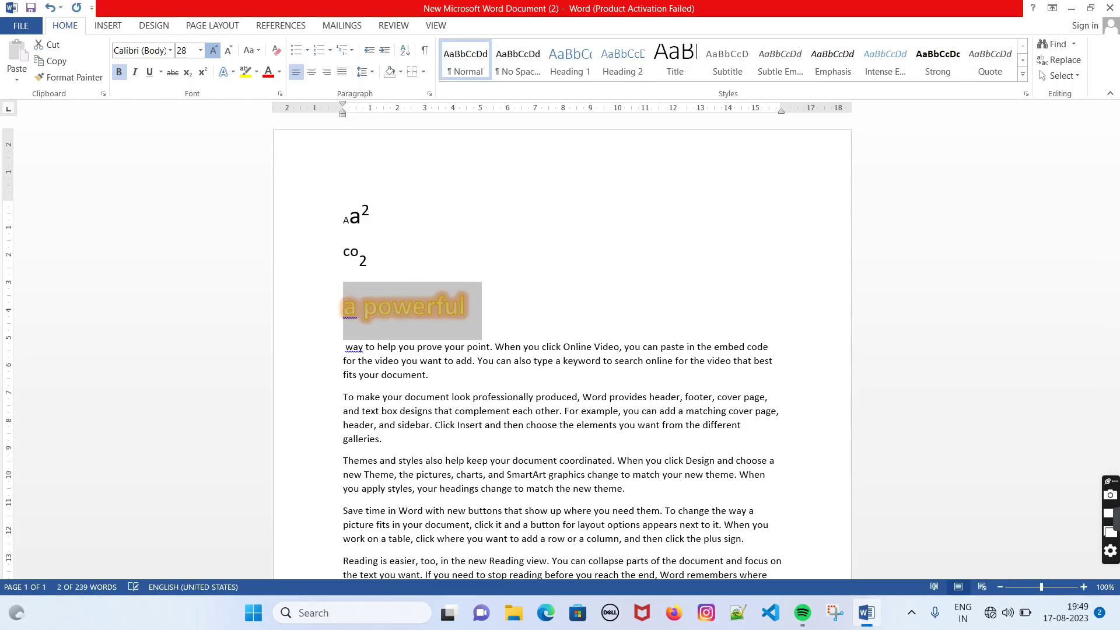
{"action": "double_click", "coordinate": [213, 50]}
{"action": "left_click", "coordinate": [370, 211]}
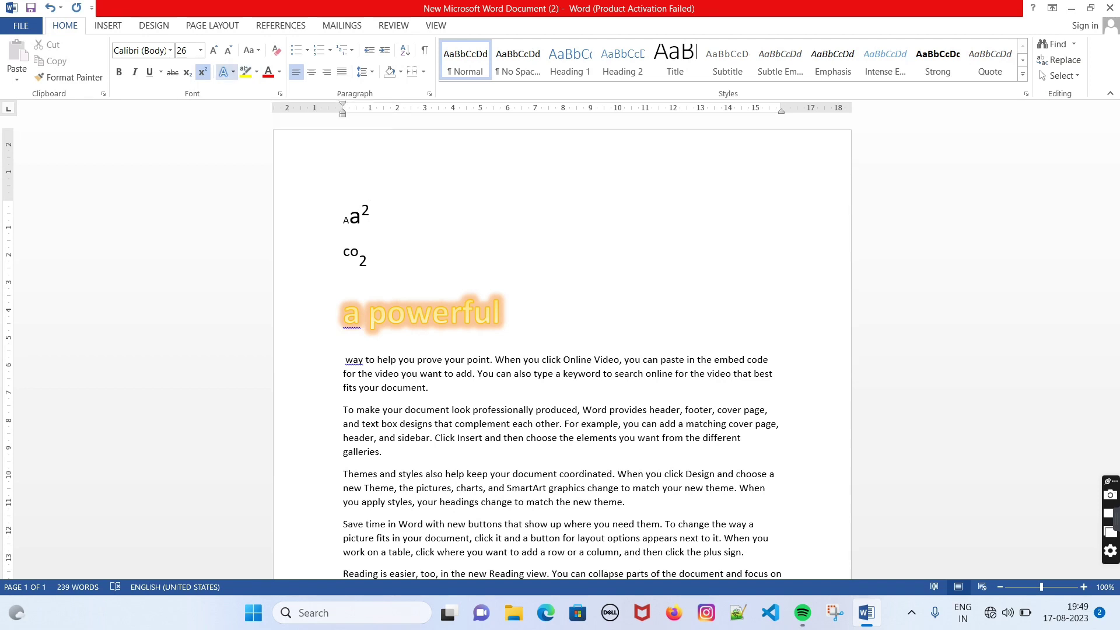
- Highlight the Themes paragraph and 'professionally produced, Word provides' in bright green
{"action": "left_click", "coordinate": [256, 71]}
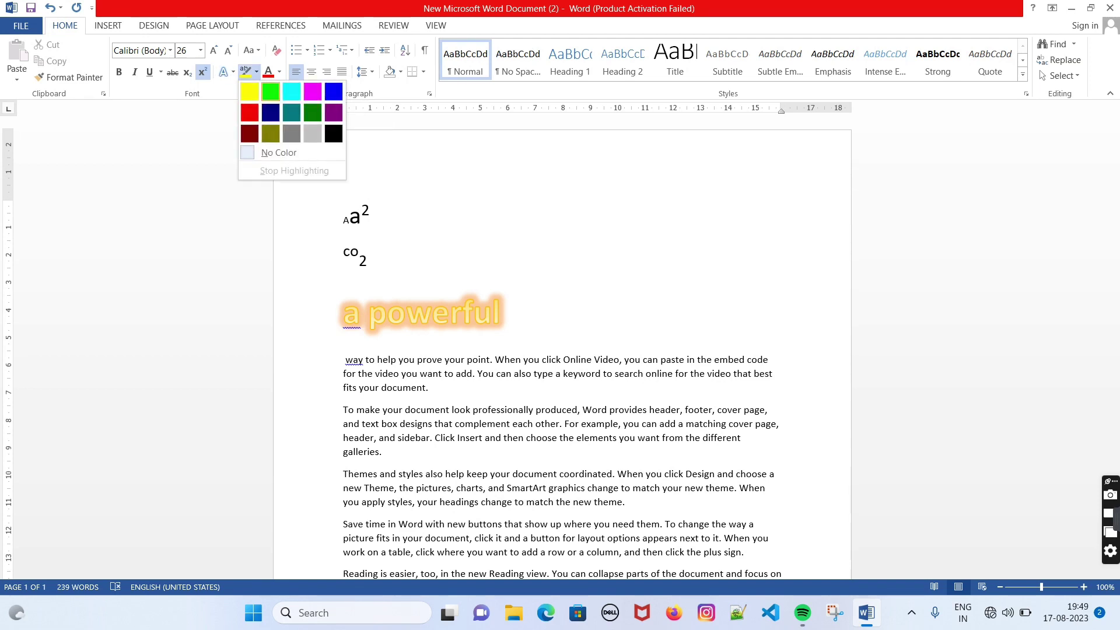
{"action": "left_click", "coordinate": [270, 94]}
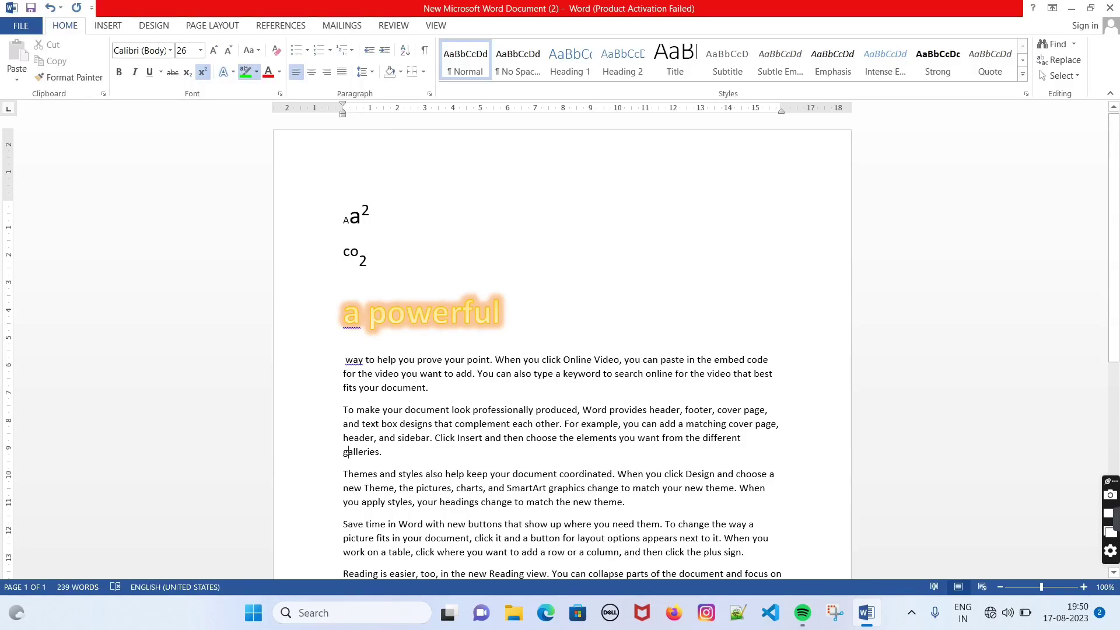
{"action": "left_click_drag", "start_coordinate": [348, 451], "coordinate": [625, 501]}
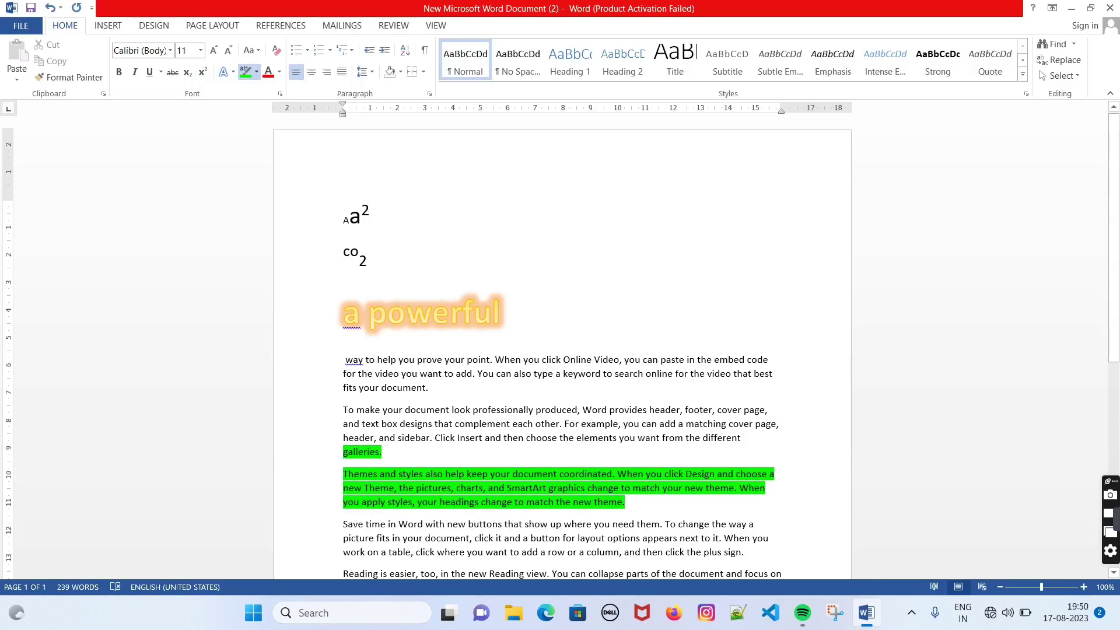
{"action": "left_click_drag", "start_coordinate": [472, 409], "coordinate": [647, 409]}
{"action": "key", "text": "ctrl+alt+h"}
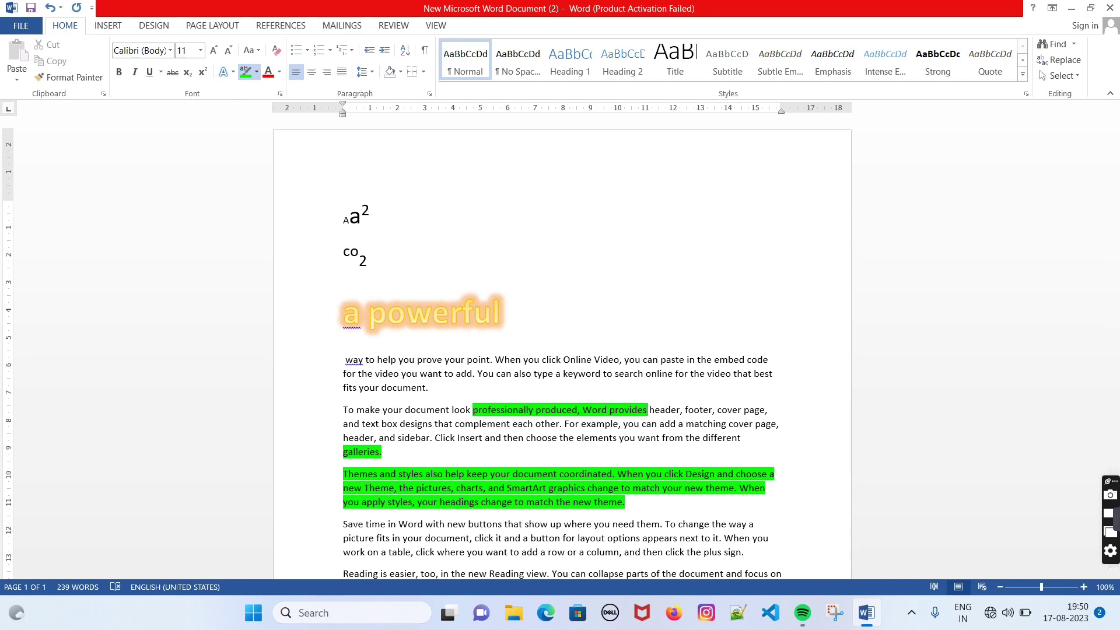
- Highlight 'click Online Video, you can' in red
{"action": "left_click", "coordinate": [257, 72]}
{"action": "left_click", "coordinate": [249, 112]}
{"action": "left_click_drag", "start_coordinate": [542, 360], "coordinate": [659, 360]}
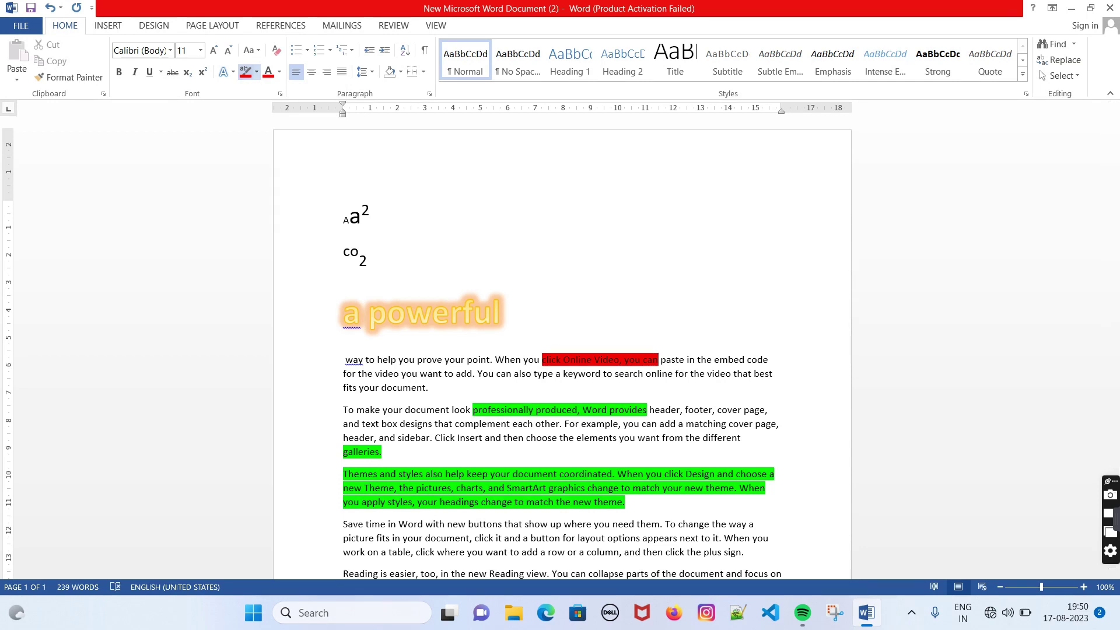
- Clear all highlighting from the body paragraphs using No Color
{"action": "left_click", "coordinate": [257, 71]}
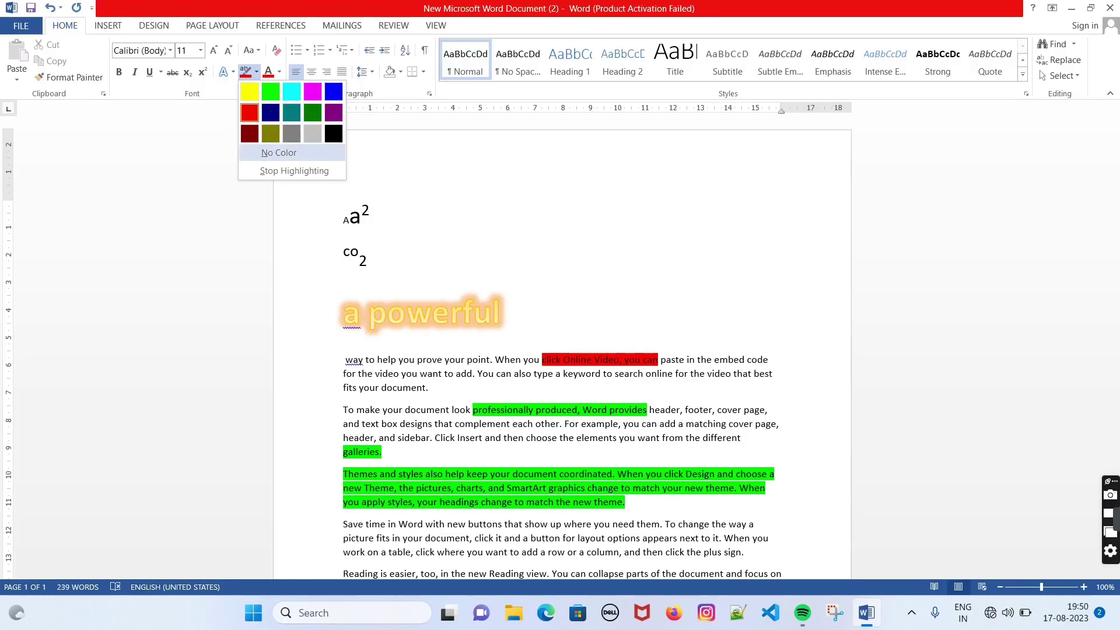
{"action": "left_click", "coordinate": [279, 153]}
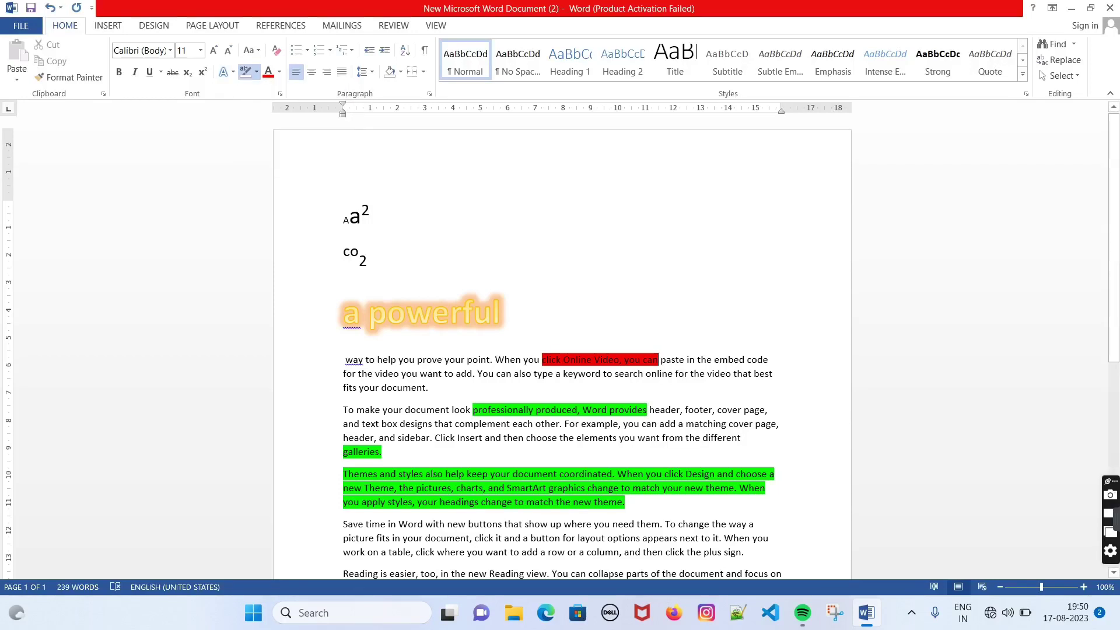
{"action": "left_click_drag", "start_coordinate": [501, 326], "coordinate": [624, 501]}
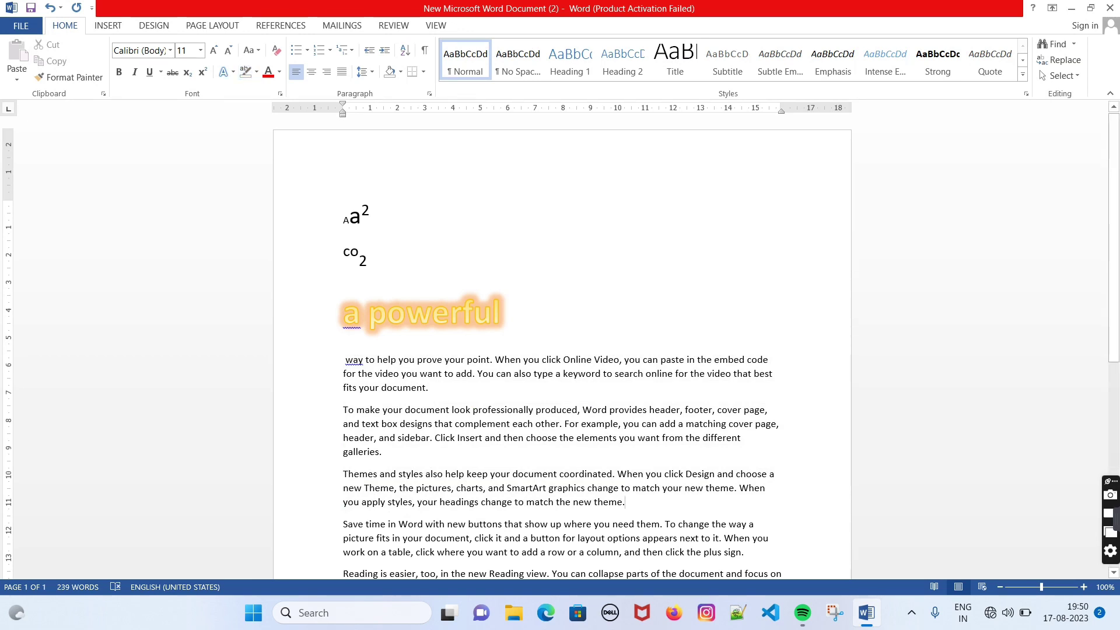
- Colour the 'To make your document' paragraph red
{"action": "scroll", "coordinate": [559, 350], "scroll_direction": "down", "scroll_amount": 3}
{"action": "left_click_drag", "start_coordinate": [343, 340], "coordinate": [386, 382]}
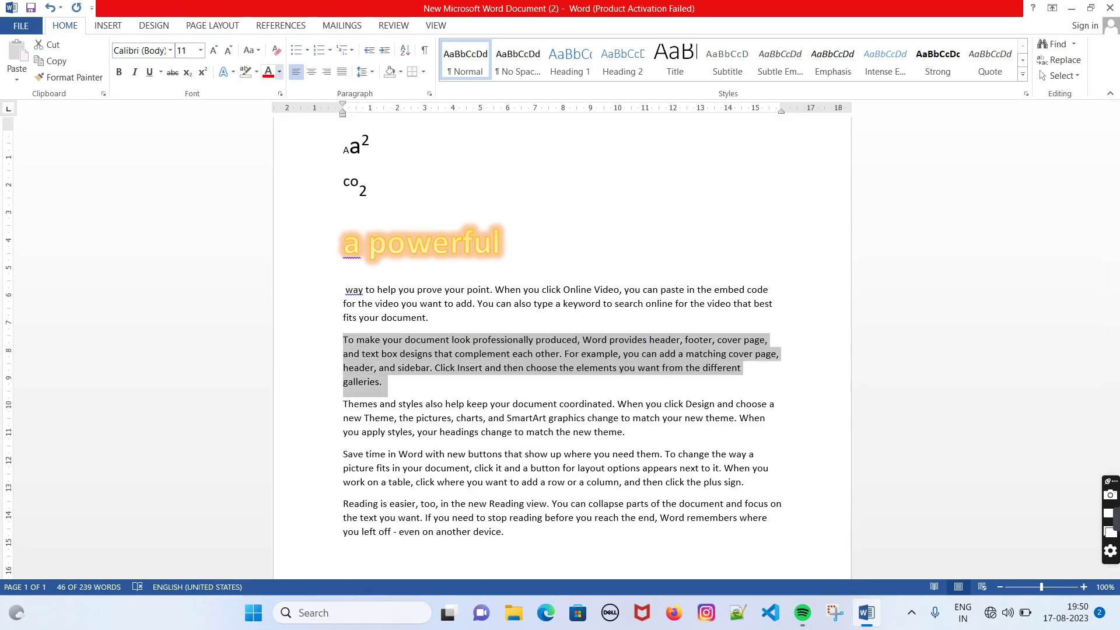
{"action": "left_click", "coordinate": [279, 72]}
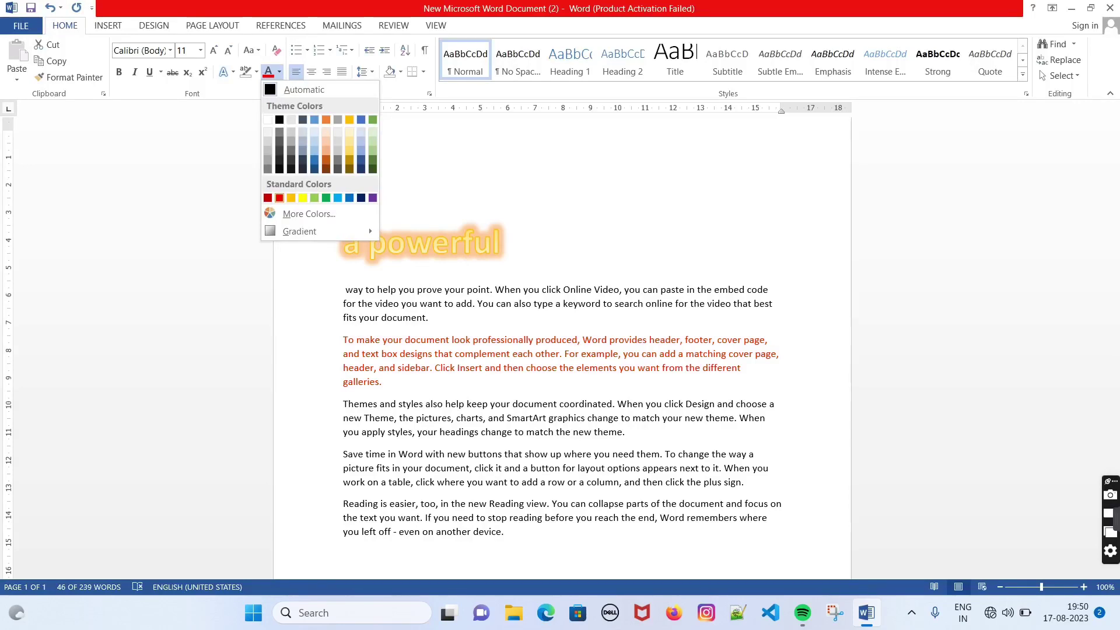
{"action": "left_click", "coordinate": [279, 198]}
- Colour the last two paragraphs green
{"action": "scroll", "coordinate": [562, 344], "scroll_direction": "down", "scroll_amount": 3}
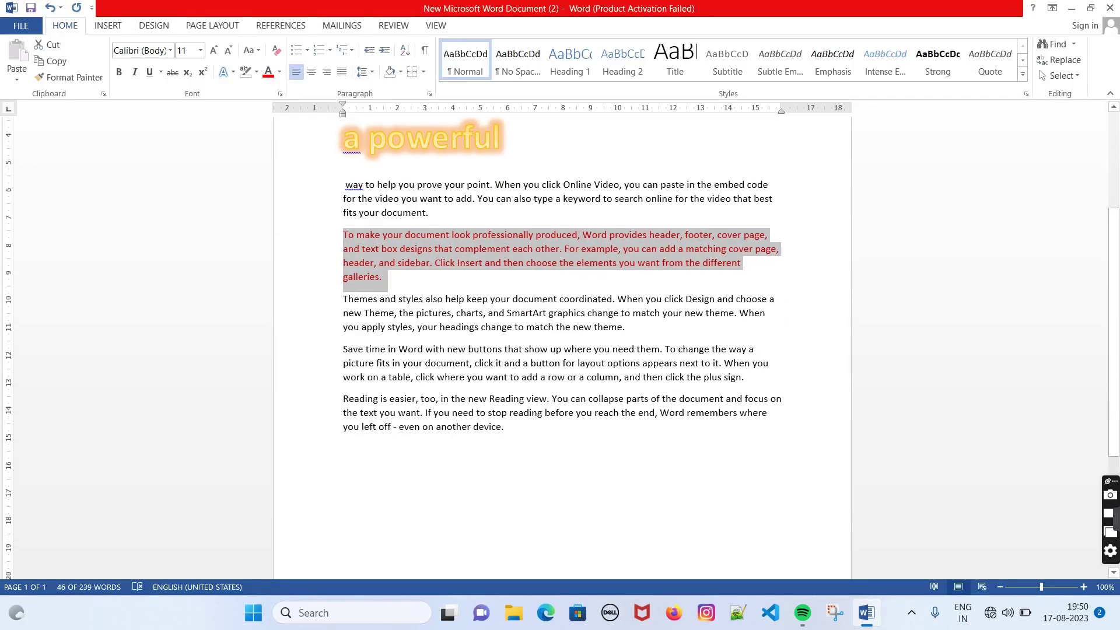
{"action": "mouse_move", "coordinate": [343, 349]}
{"action": "left_mouse_down"}
{"action": "mouse_move", "coordinate": [767, 413]}
{"action": "mouse_move", "coordinate": [507, 428]}
{"action": "left_mouse_up"}
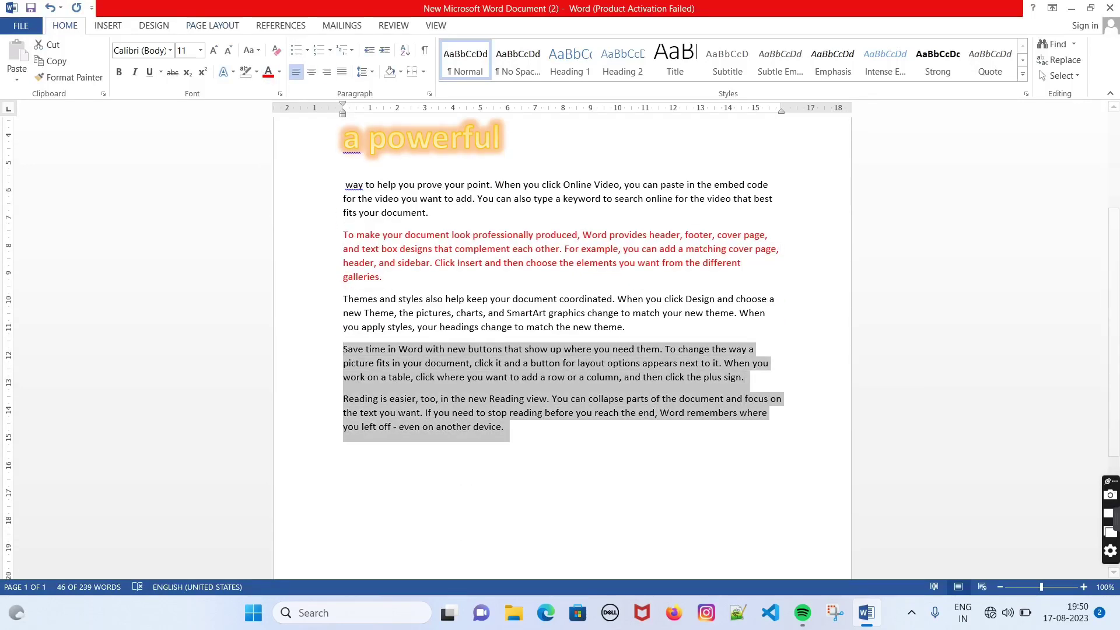
{"action": "left_click", "coordinate": [279, 71]}
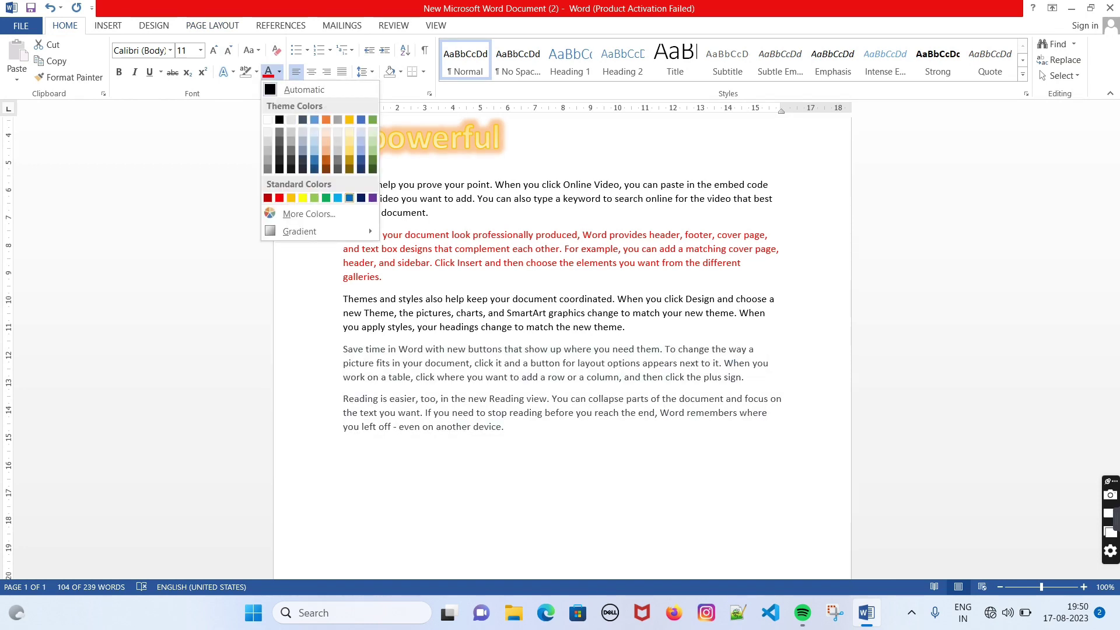
{"action": "left_click", "coordinate": [325, 197]}
{"action": "left_click", "coordinate": [445, 199]}
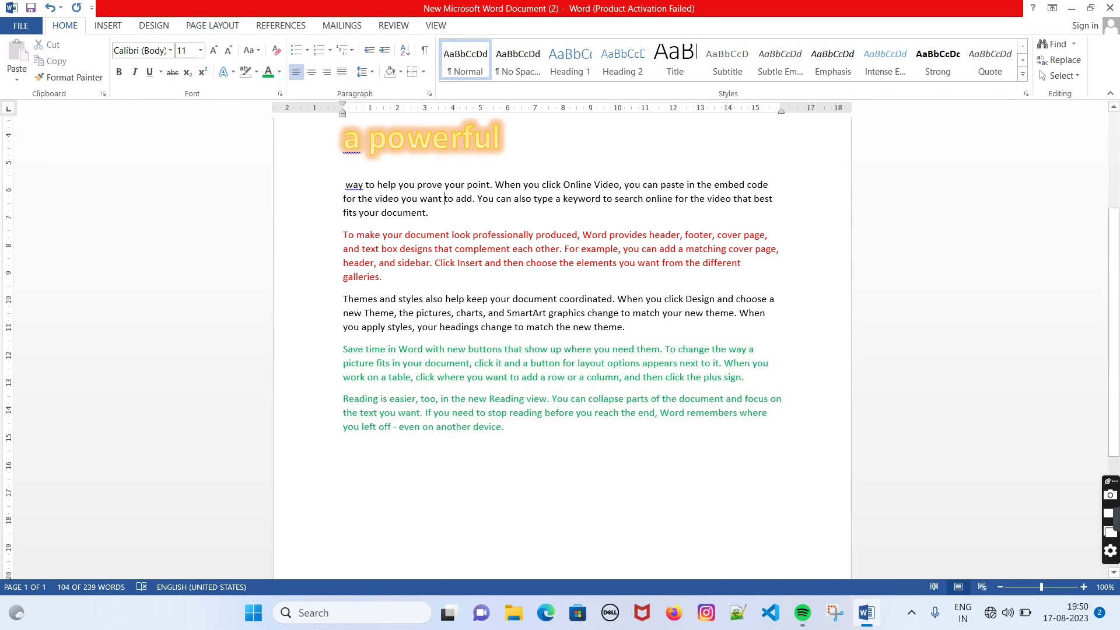
- Split the paragraph after 'prove' and select everything from 'your point' to the end
{"action": "key", "text": "Up"}
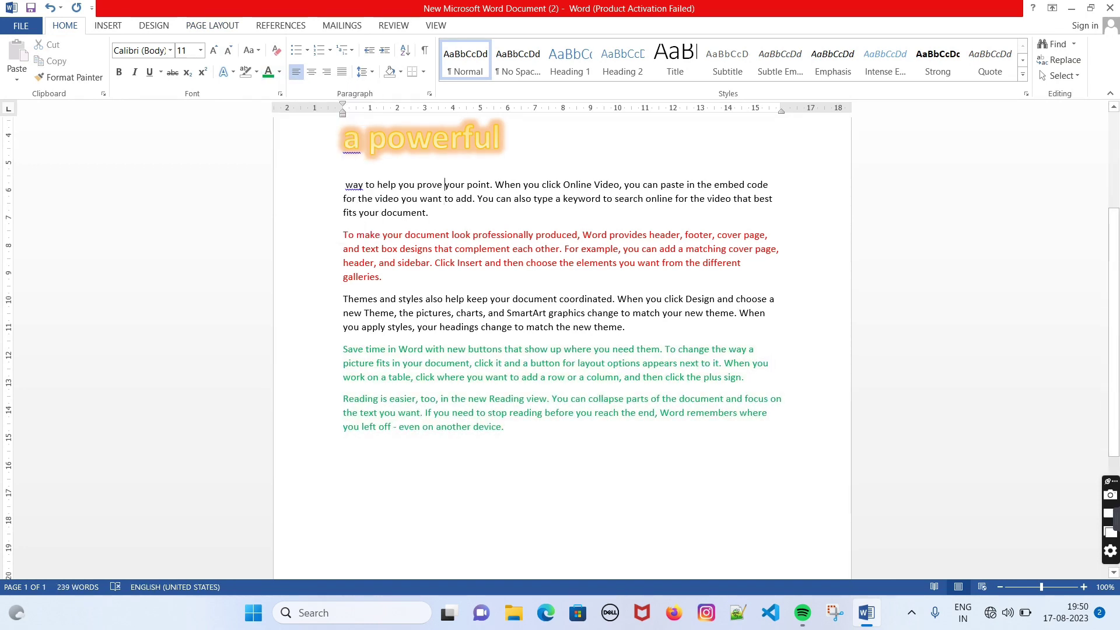
{"action": "key", "text": "Return"}
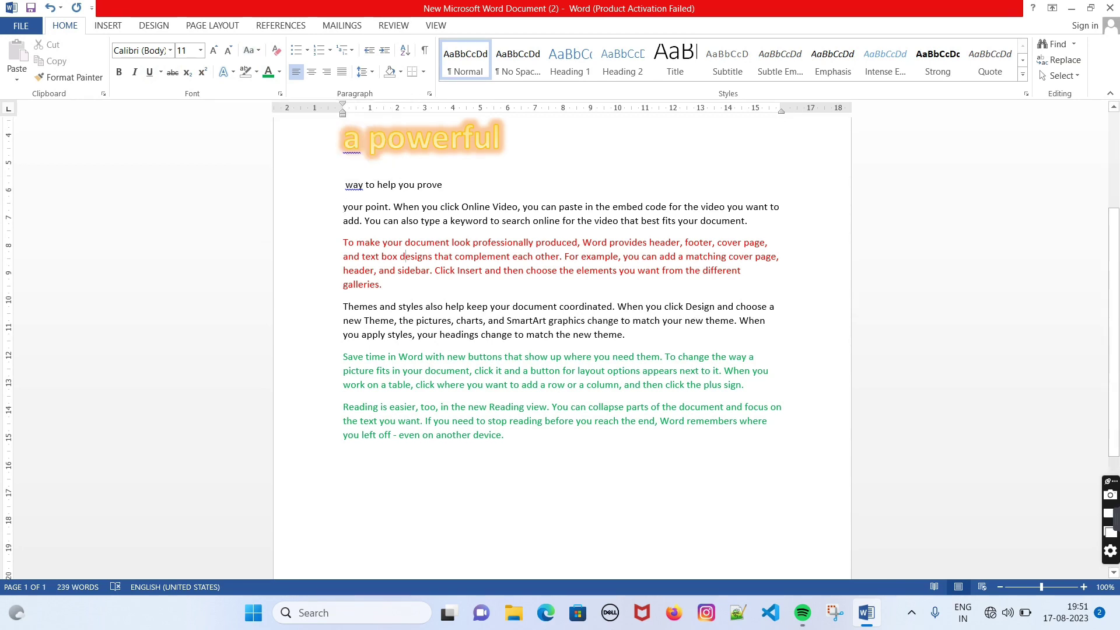
{"action": "key", "text": "ctrl+shift+End"}
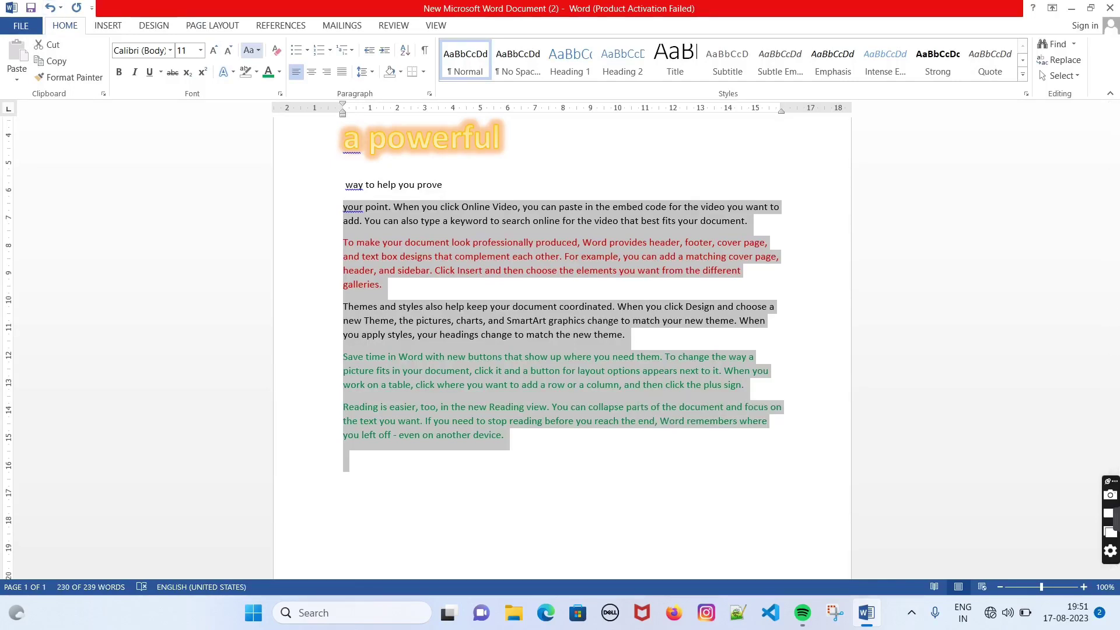
- Try Sentence case and lowercase on the selection, then settle on UPPERCASE
{"action": "left_click", "coordinate": [250, 50]}
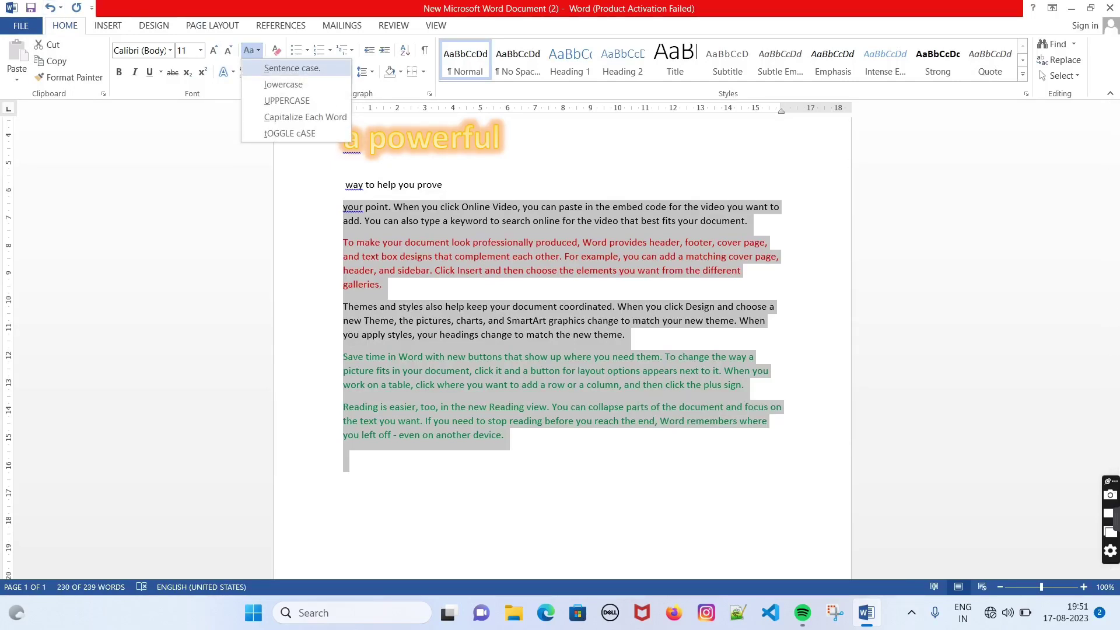
{"action": "left_click", "coordinate": [292, 68]}
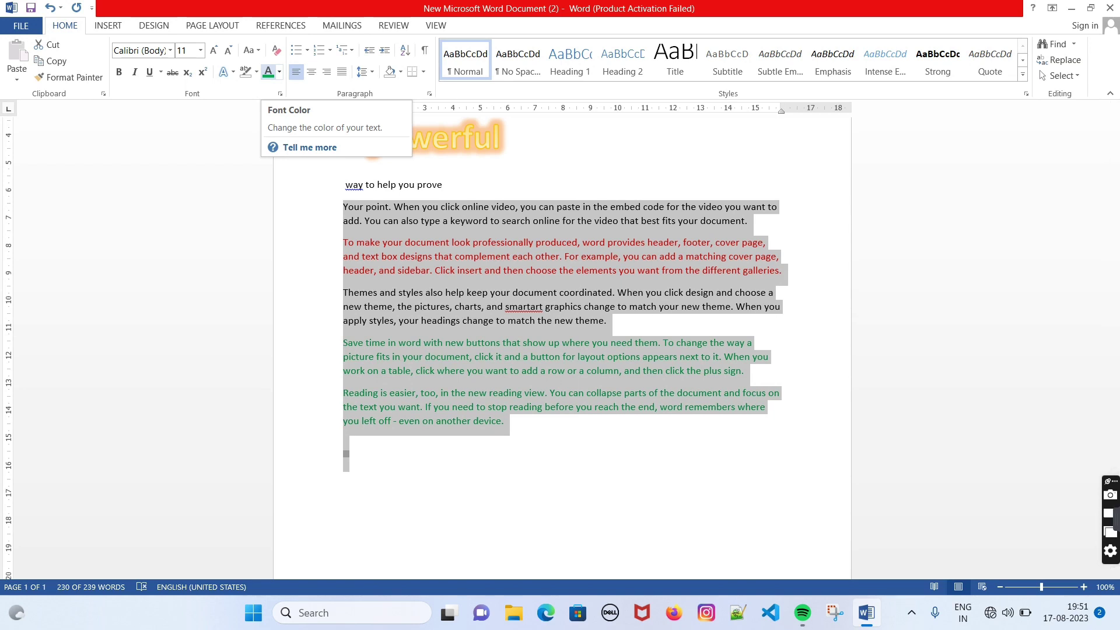
{"action": "left_click", "coordinate": [250, 50]}
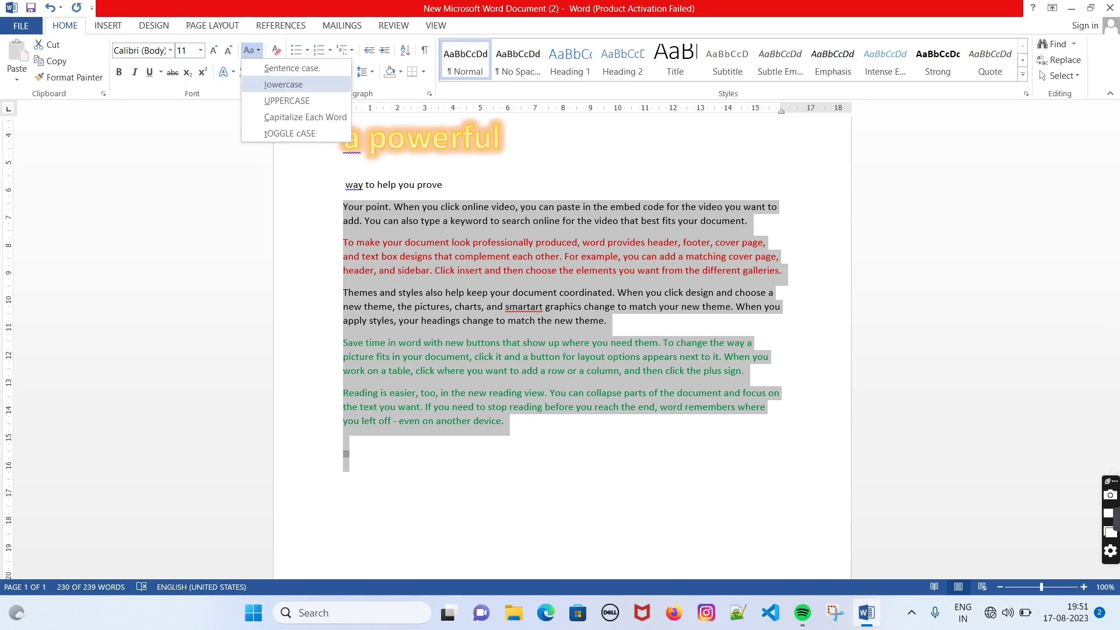
{"action": "left_click", "coordinate": [283, 84]}
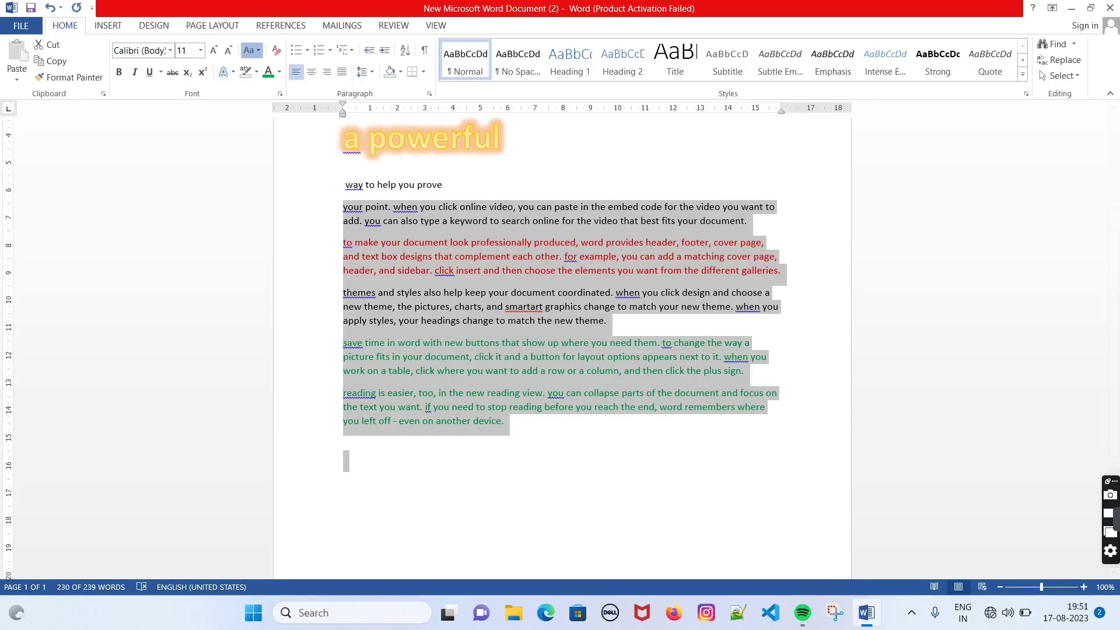
{"action": "left_click", "coordinate": [251, 50]}
{"action": "left_click", "coordinate": [287, 100]}
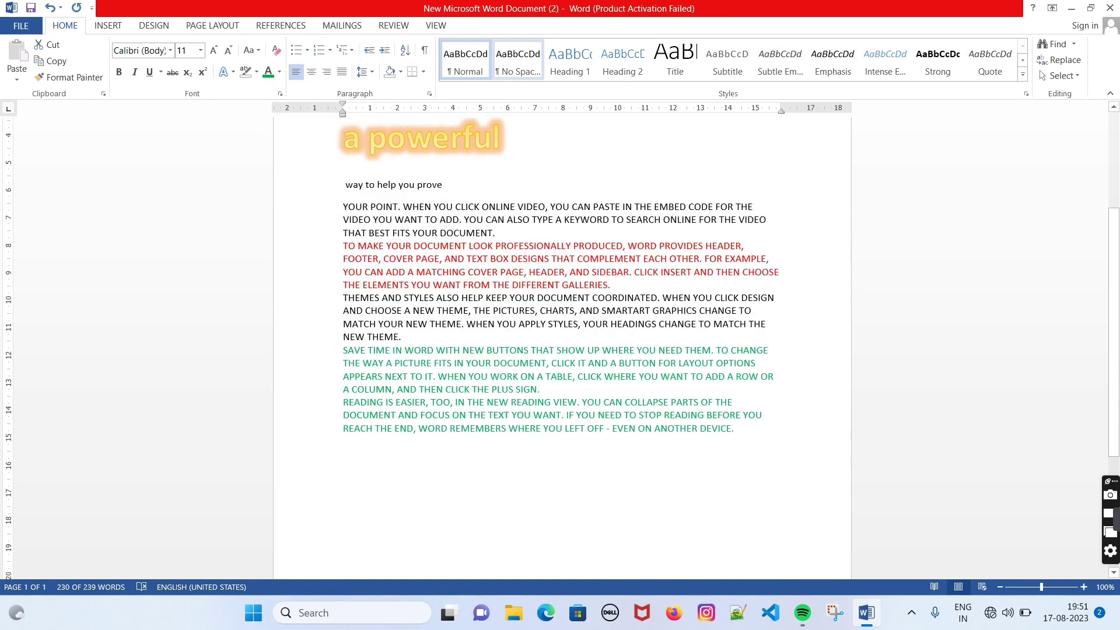
{"action": "left_click", "coordinate": [251, 50]}
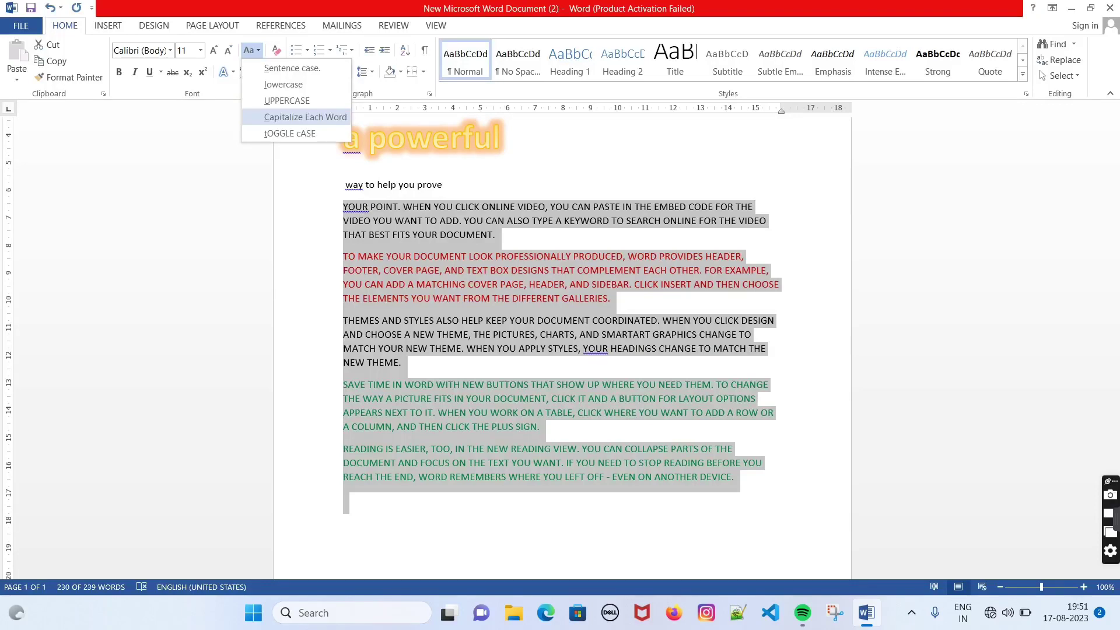
- Apply Capitalize Each Word to the selected body text, try tOGGLE cASE, then revert to Capitalize Each Word
{"action": "left_click", "coordinate": [305, 117]}
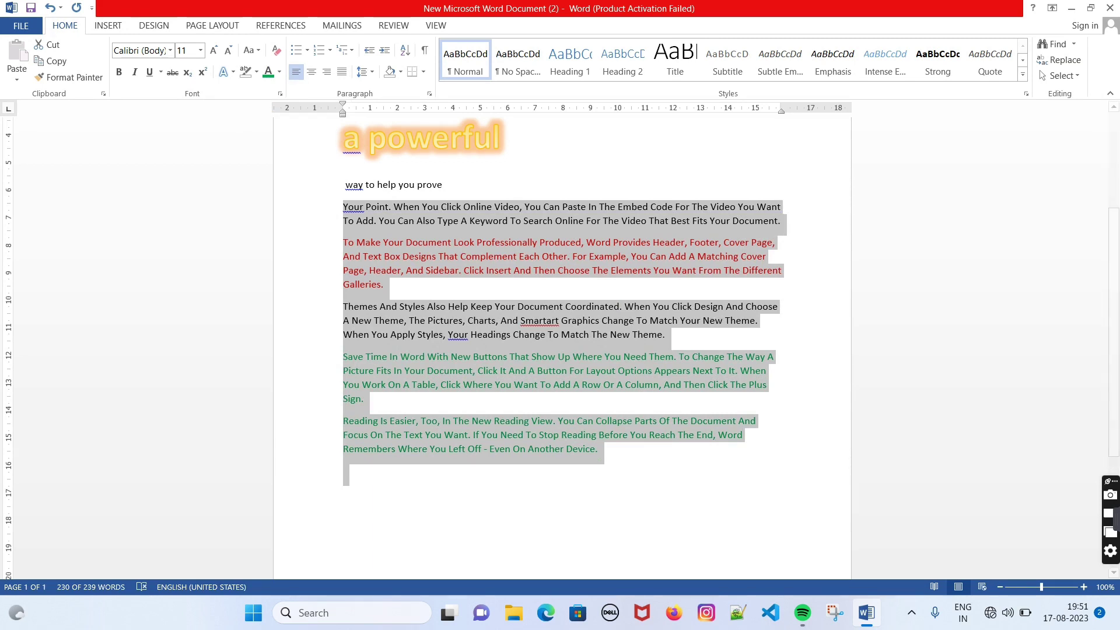
{"action": "left_click", "coordinate": [249, 50]}
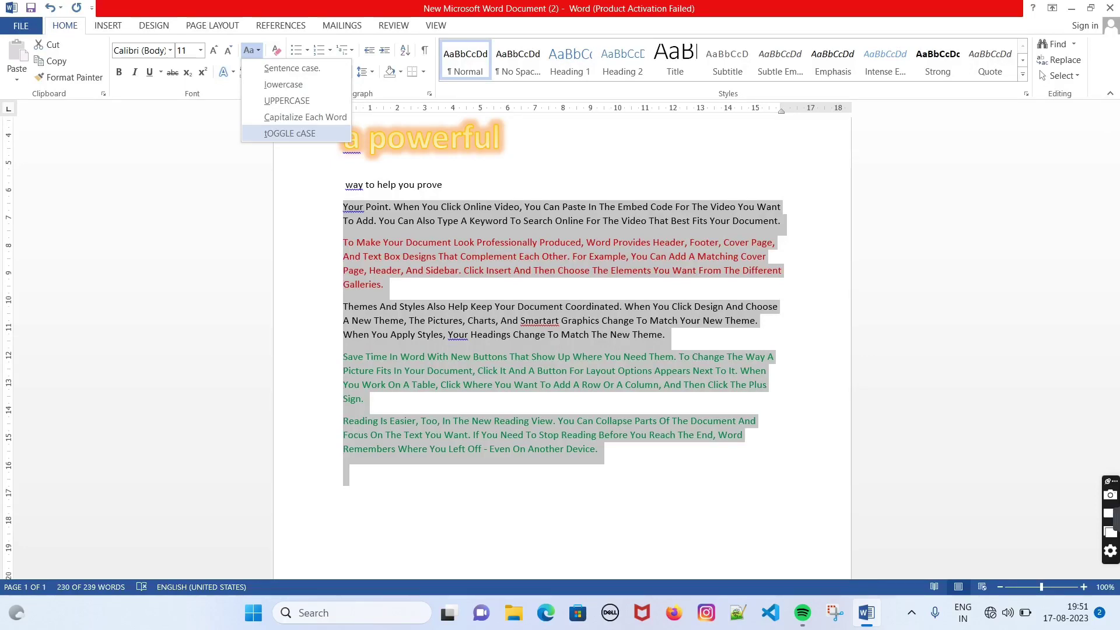
{"action": "left_click", "coordinate": [290, 133]}
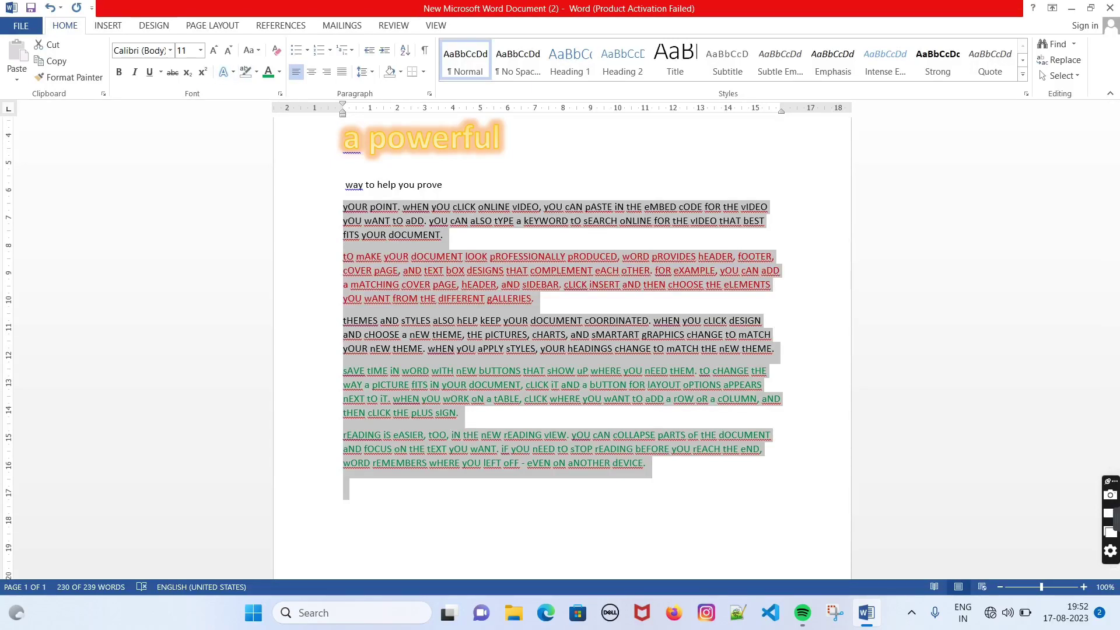
{"action": "left_click", "coordinate": [251, 50]}
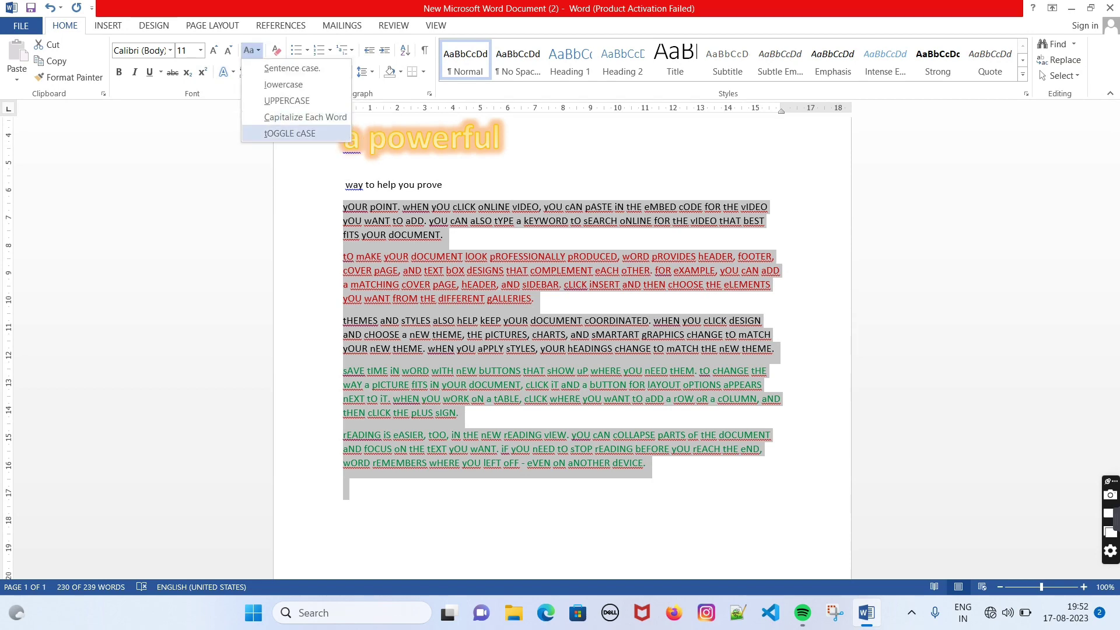
{"action": "left_click", "coordinate": [305, 116]}
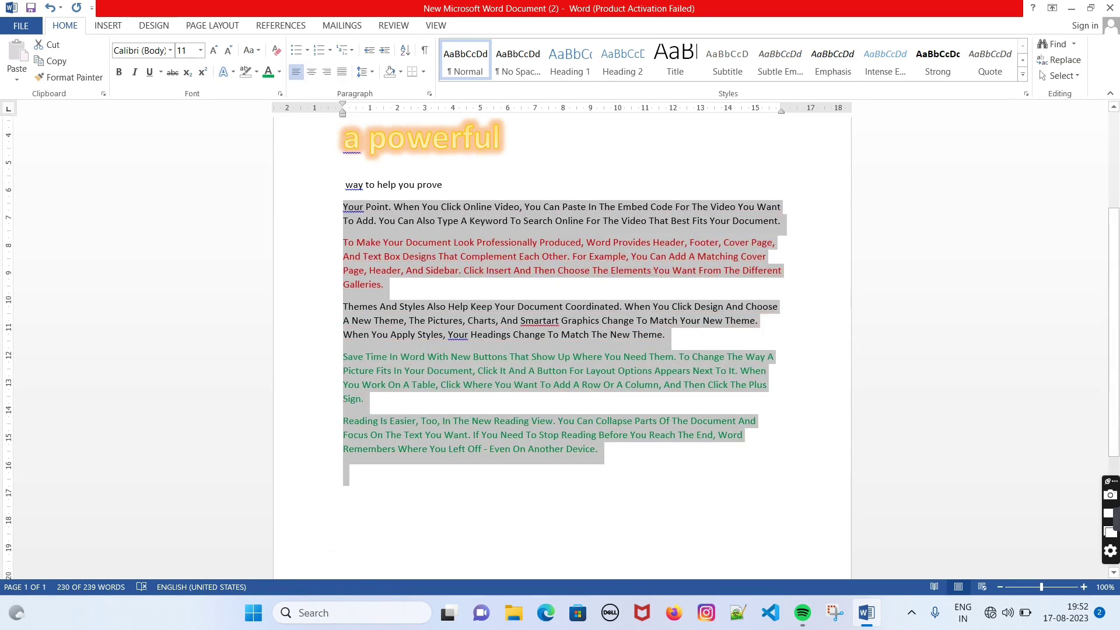